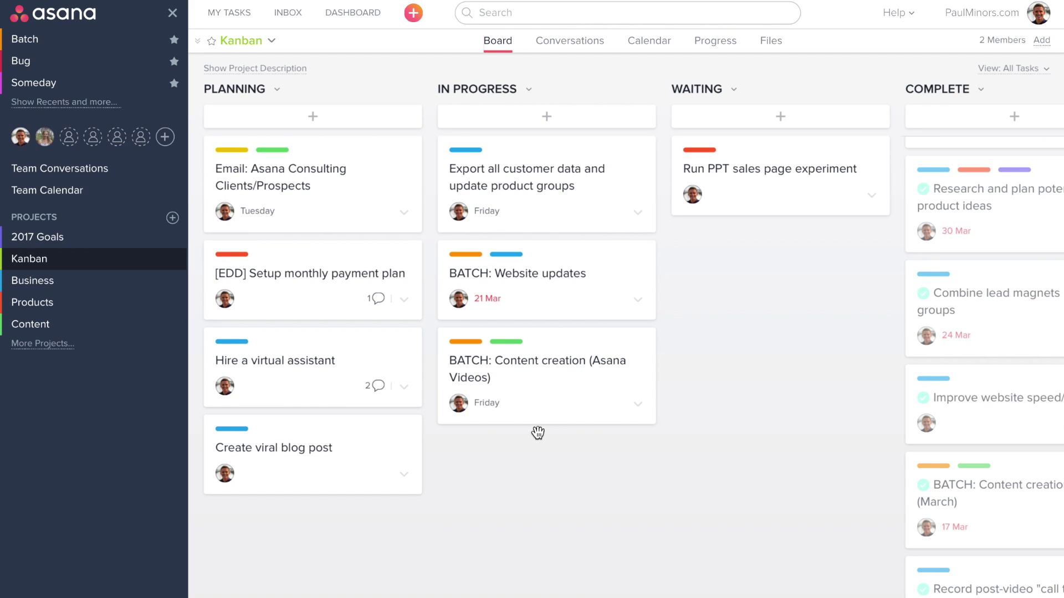
Step: Start and discard an empty In Progress card, then open the Export all customer data task
scroll(541, 432, right, 2)
scroll(538, 431, left, 2)
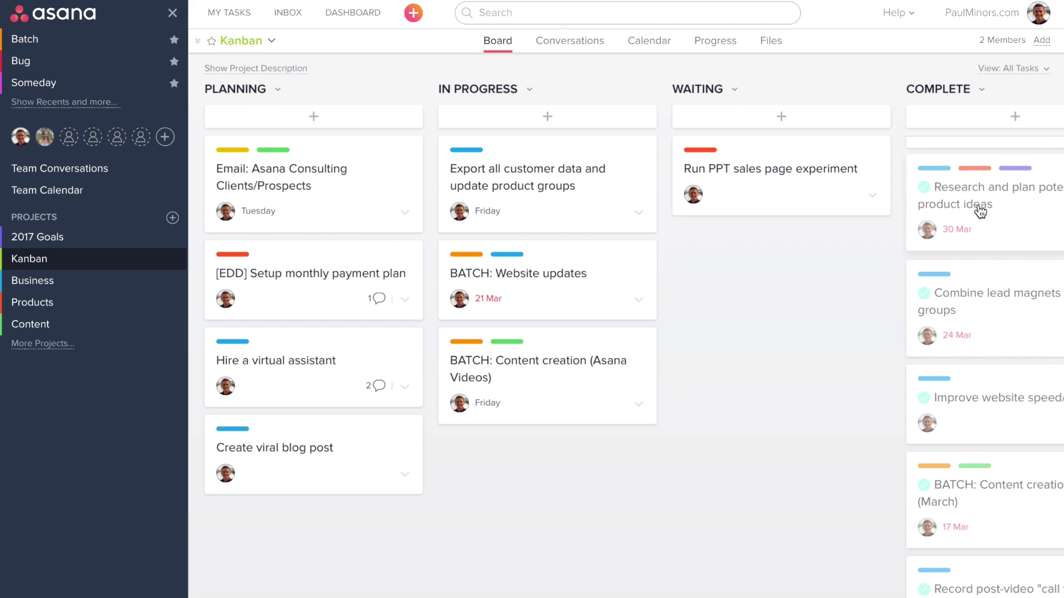
scroll(973, 210, right, 3)
scroll(926, 299, down, 3)
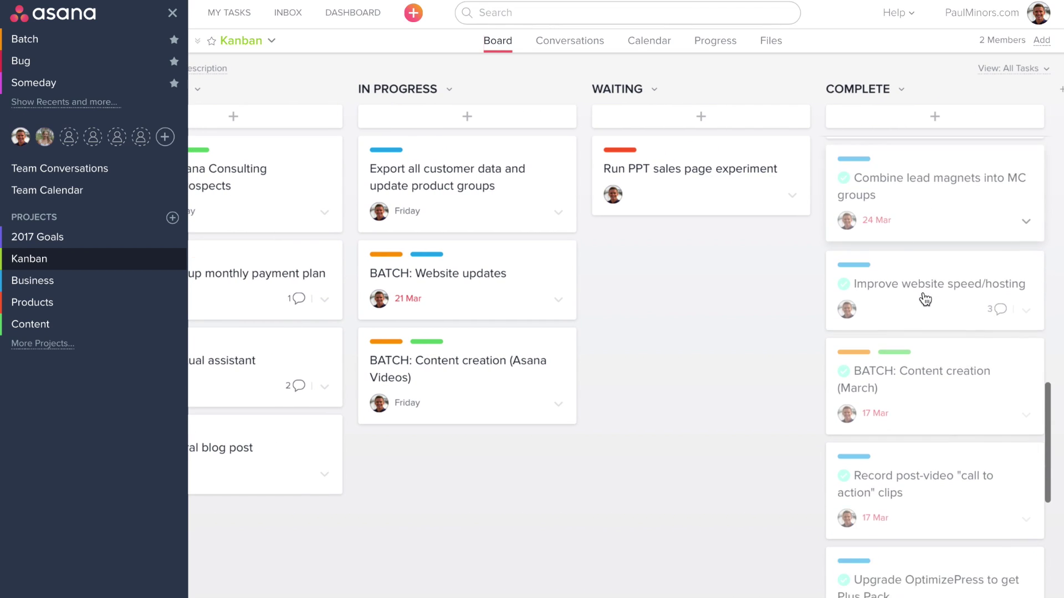
scroll(925, 299, down, 3)
scroll(926, 299, down, 3)
scroll(925, 298, down, 3)
scroll(926, 298, left, 3)
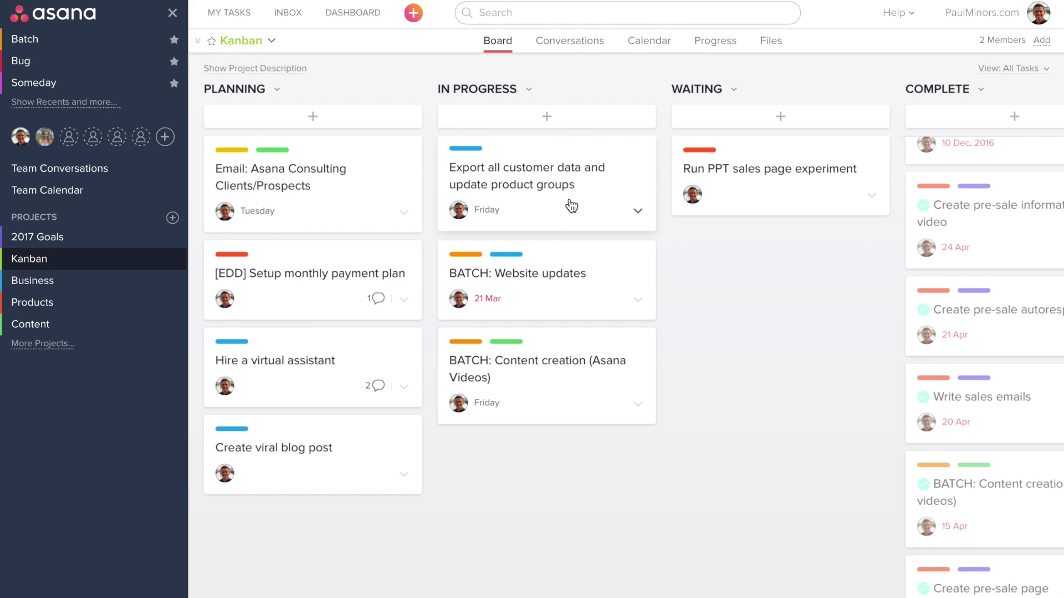
click(539, 126)
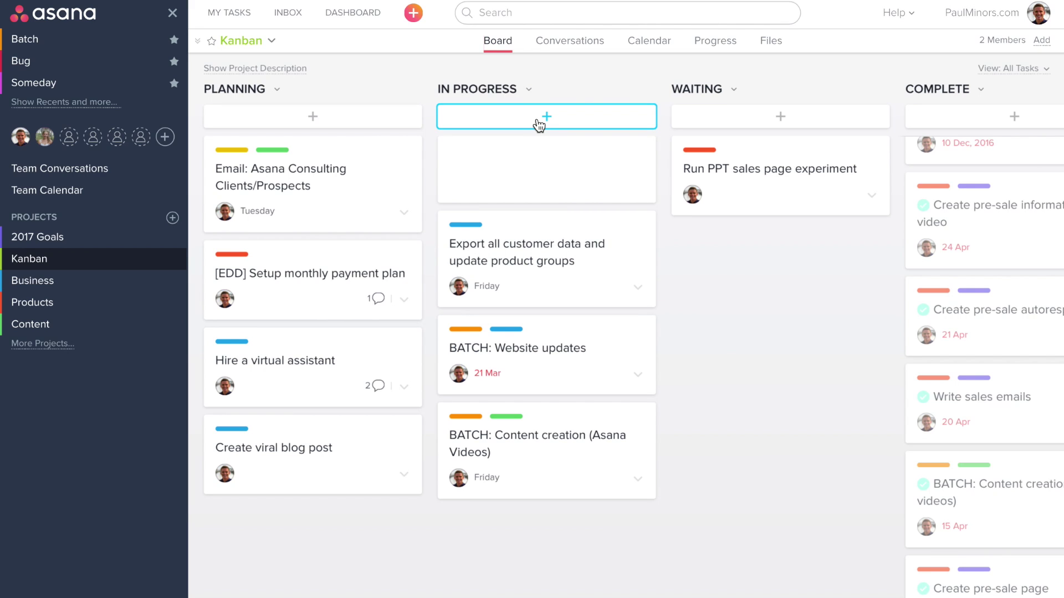
click(756, 304)
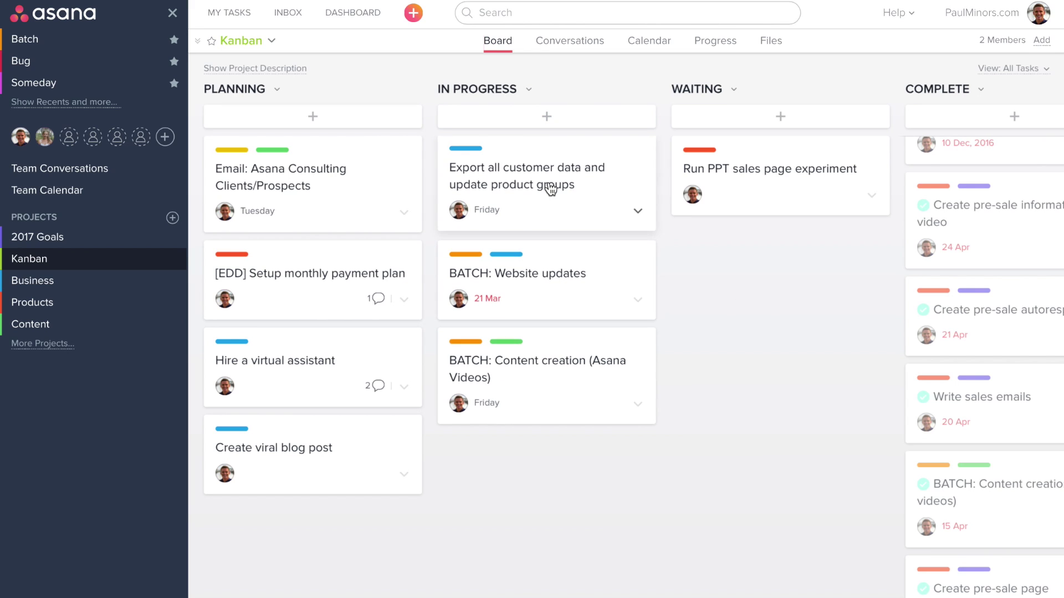
click(547, 183)
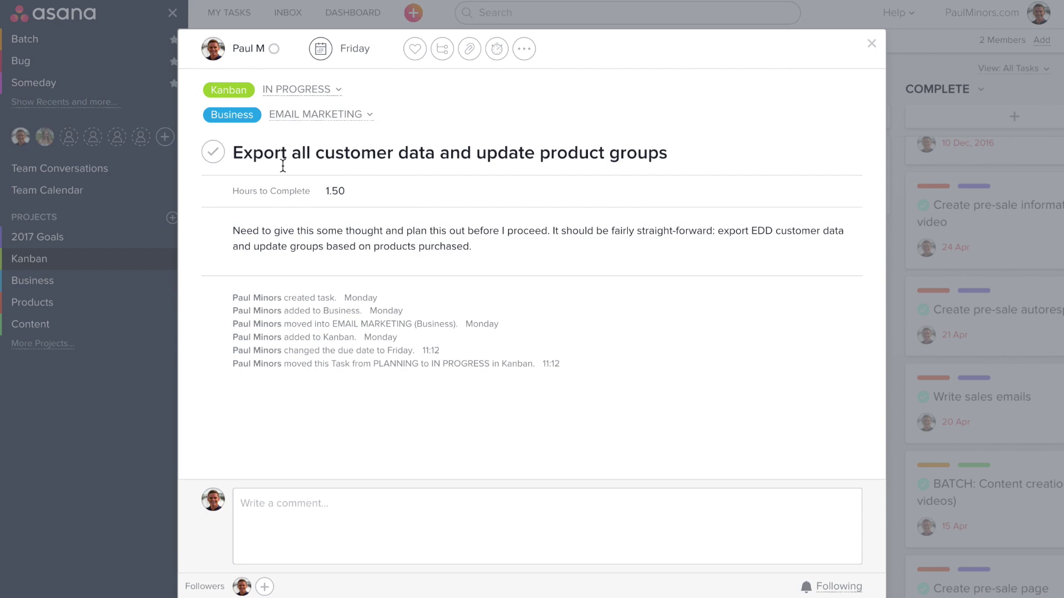
Step: Close the Export task, open BATCH: Content creation (Asana Videos), and jump to its Content list
mouse_move(231, 114)
click(960, 240)
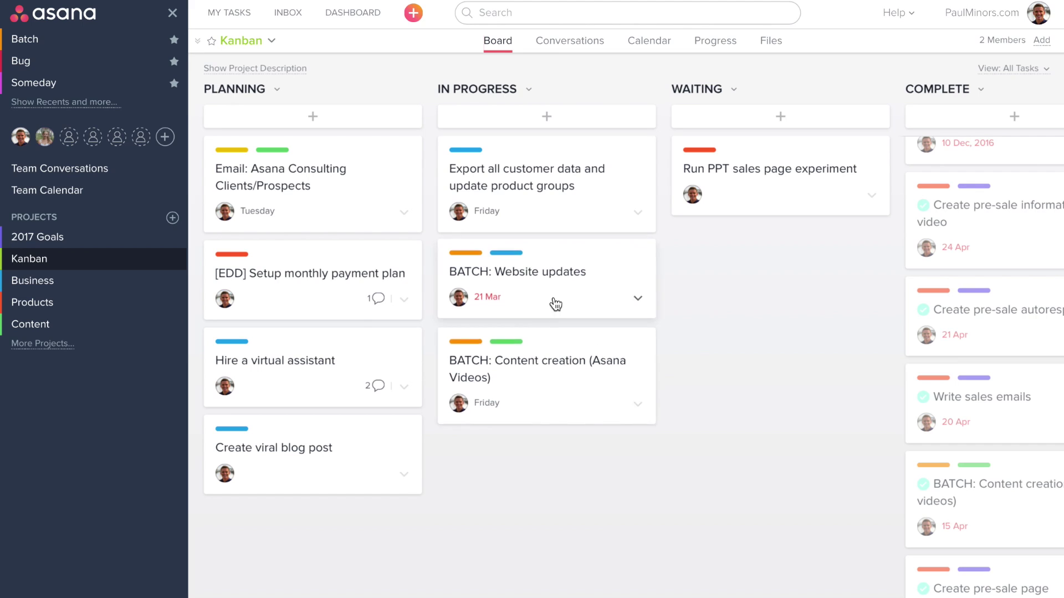
click(602, 384)
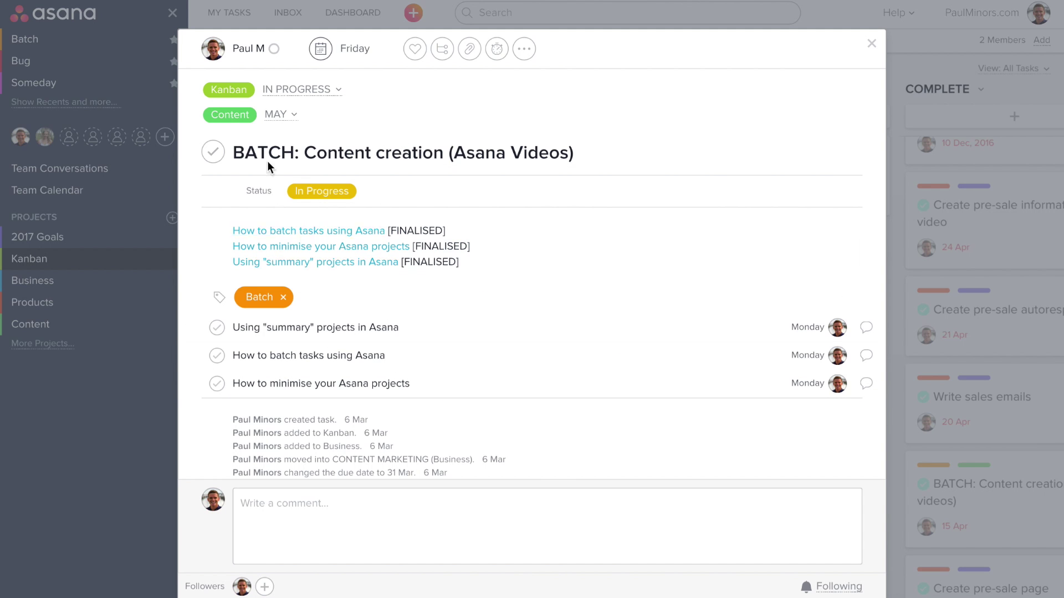
click(230, 114)
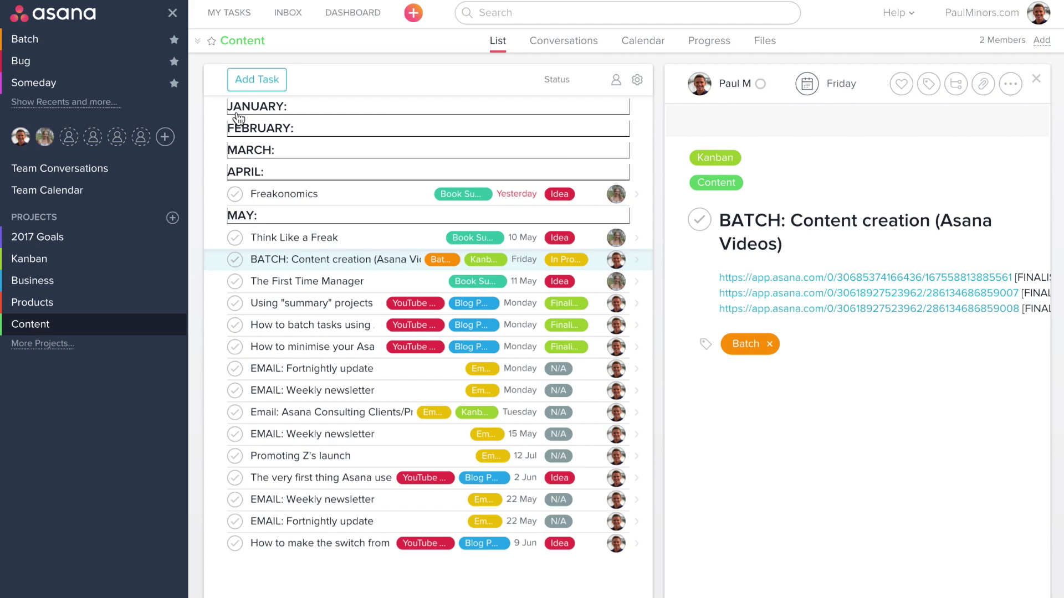
Step: Review the Using "summary" projects, How to batch tasks and How to minimise projects subtasks
click(325, 299)
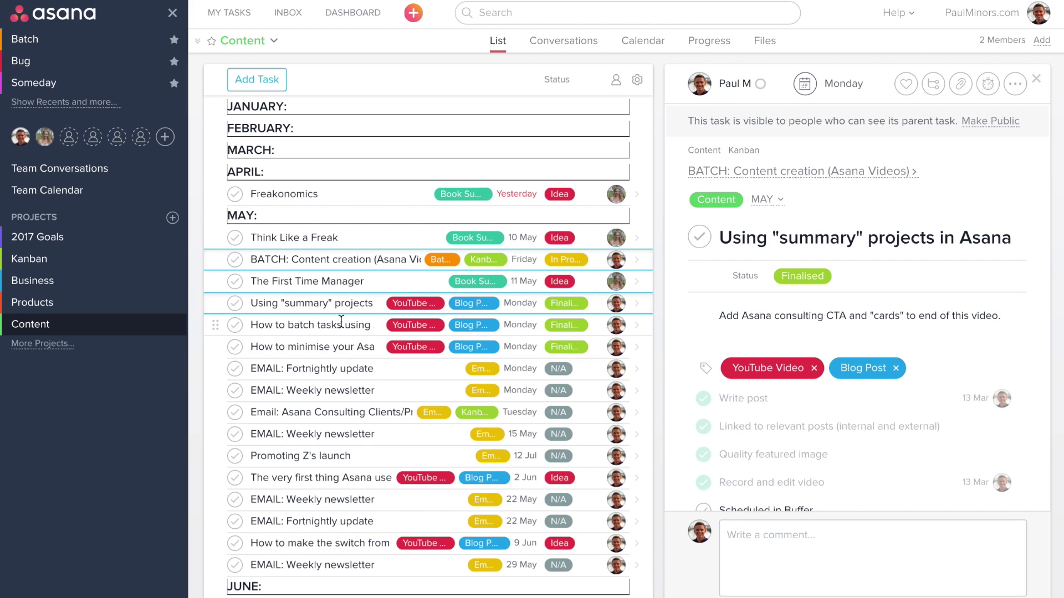
click(341, 327)
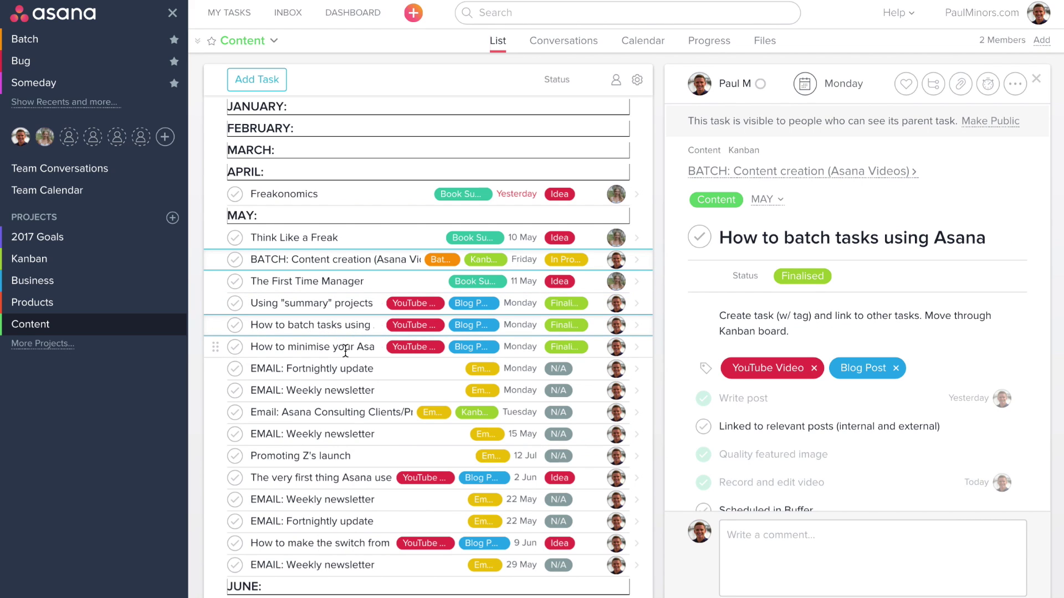
click(345, 349)
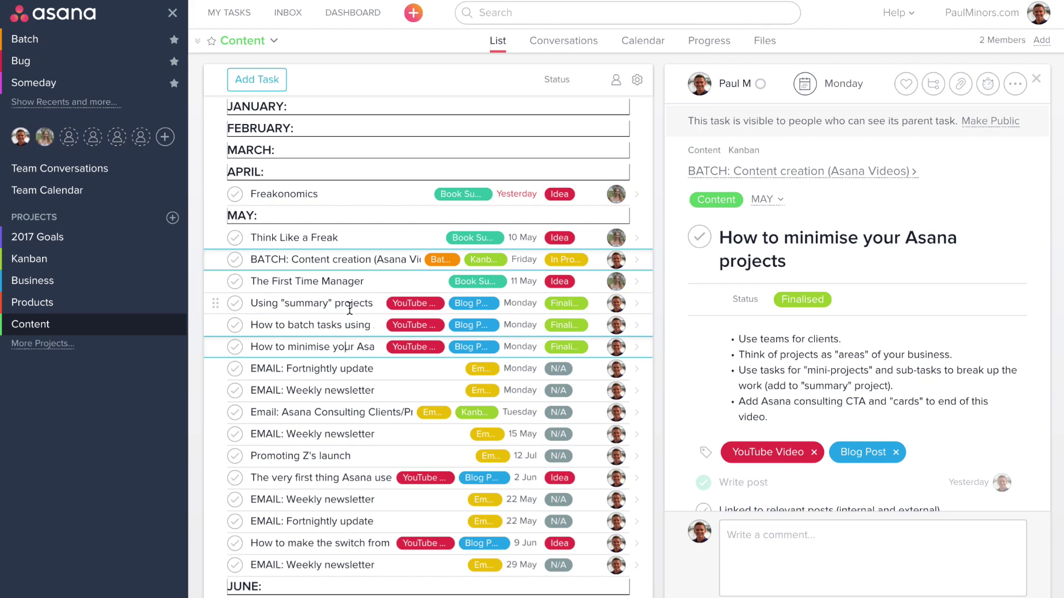
key(Up)
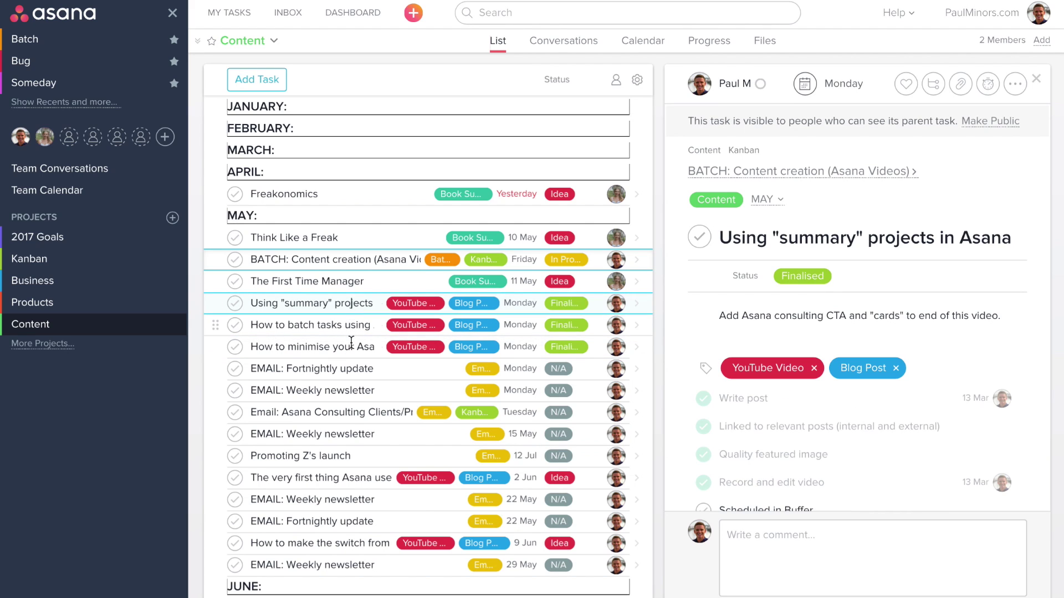
key(Down)
key(Down)
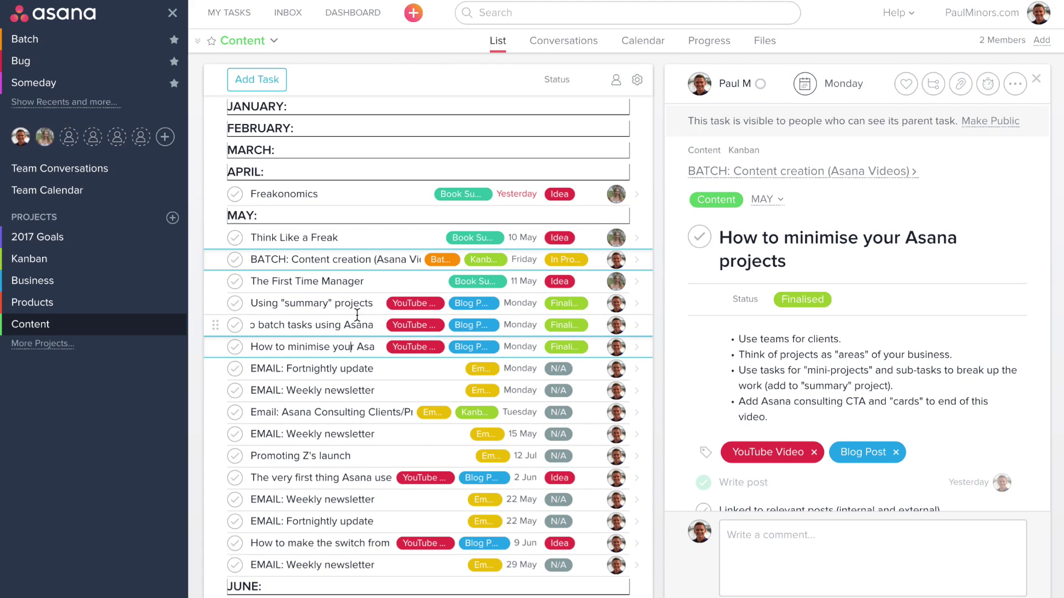
Step: Reopen the BATCH task and check its Kanban column options, leaving them unchanged
click(340, 259)
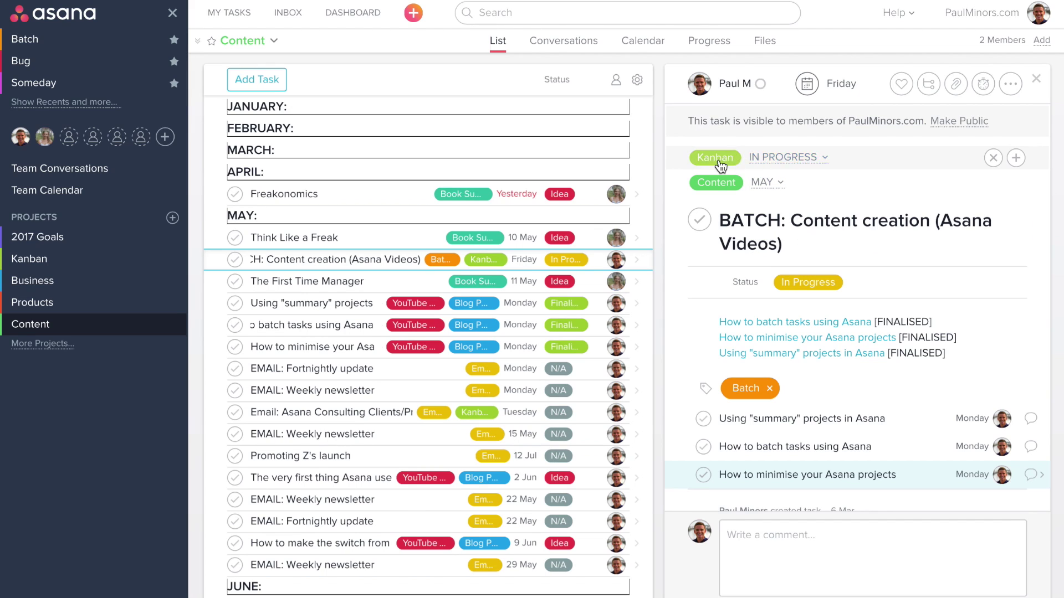
mouse_move(797, 158)
click(746, 161)
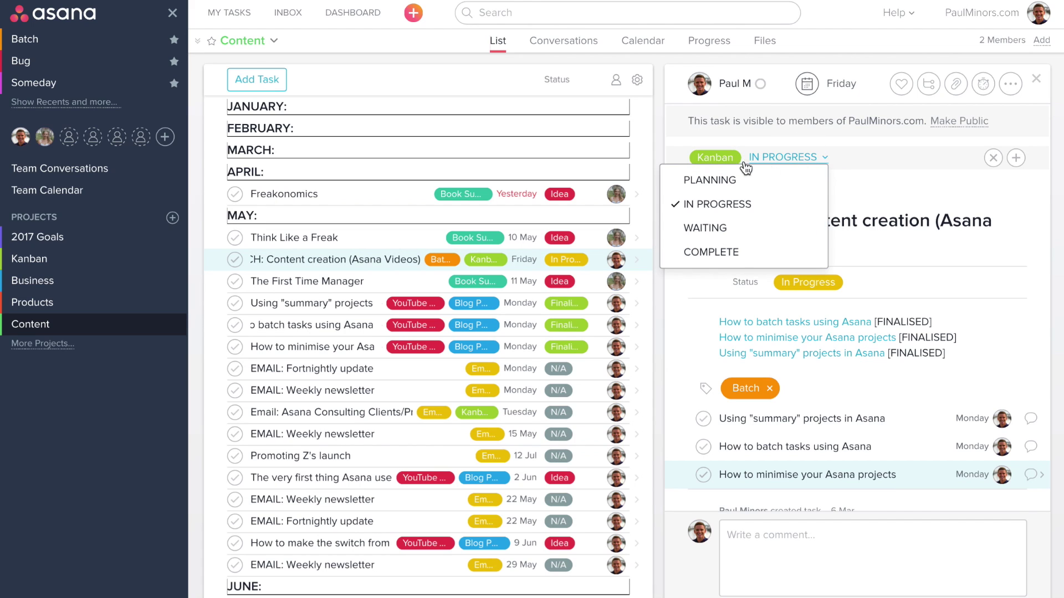
click(882, 180)
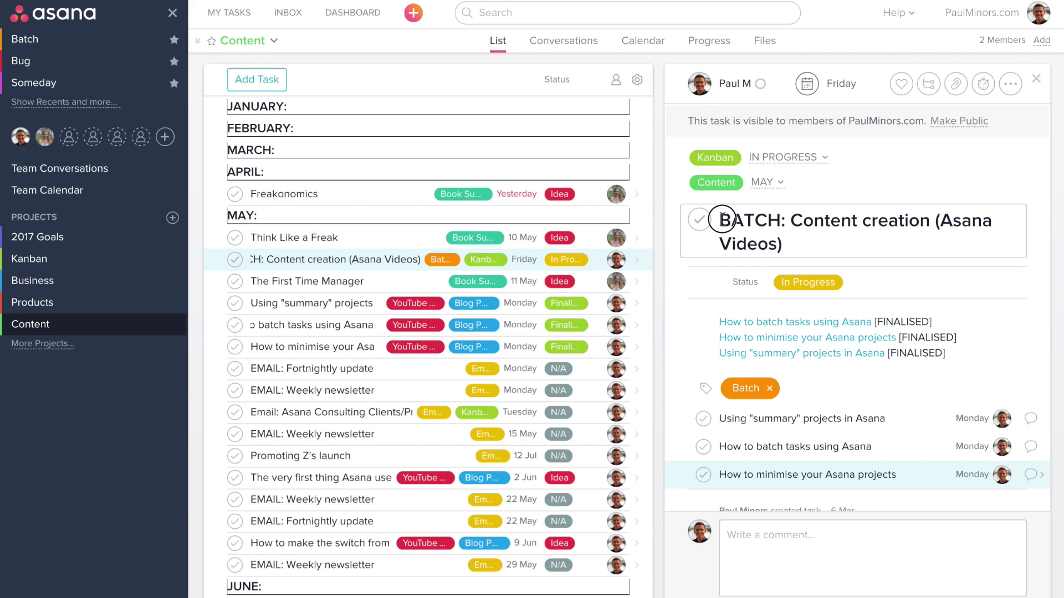
drag(727, 220, 781, 219)
click(795, 240)
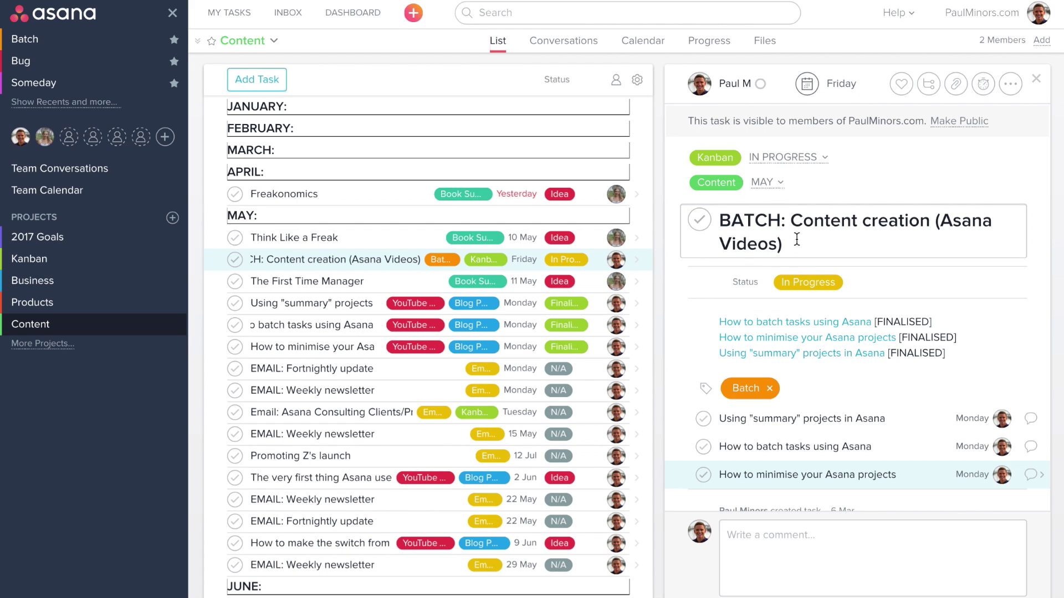
Step: From the Kanban board, reopen the BATCH task in the Content list and scroll to its description
click(718, 158)
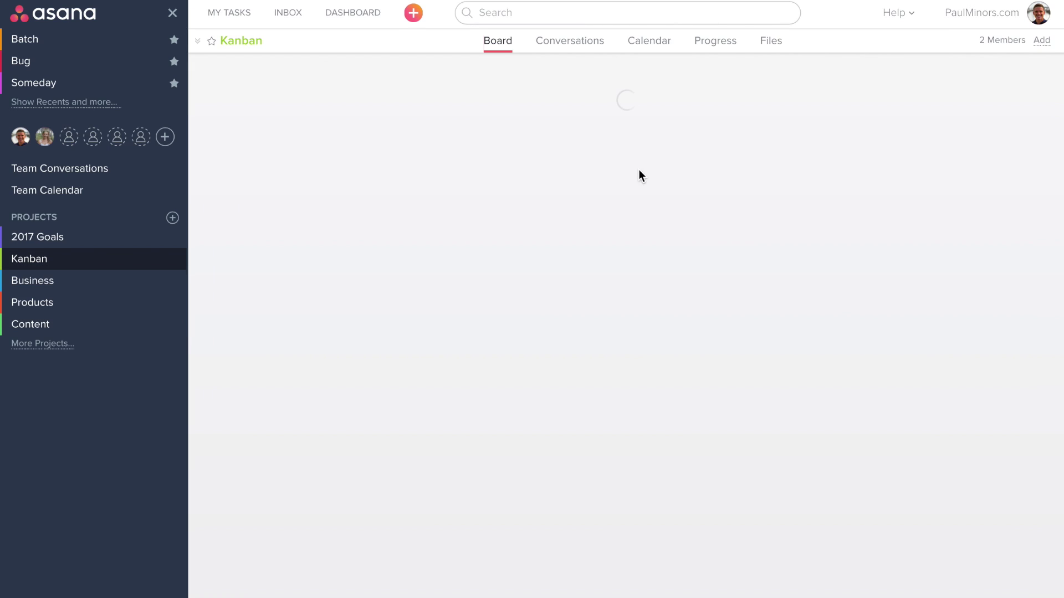
key(Escape)
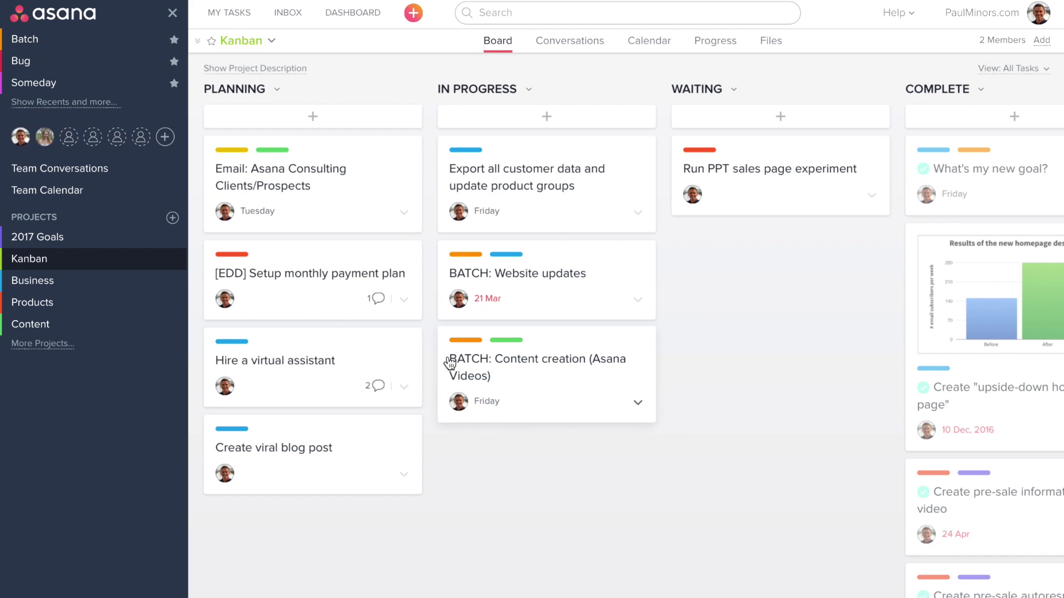
click(549, 376)
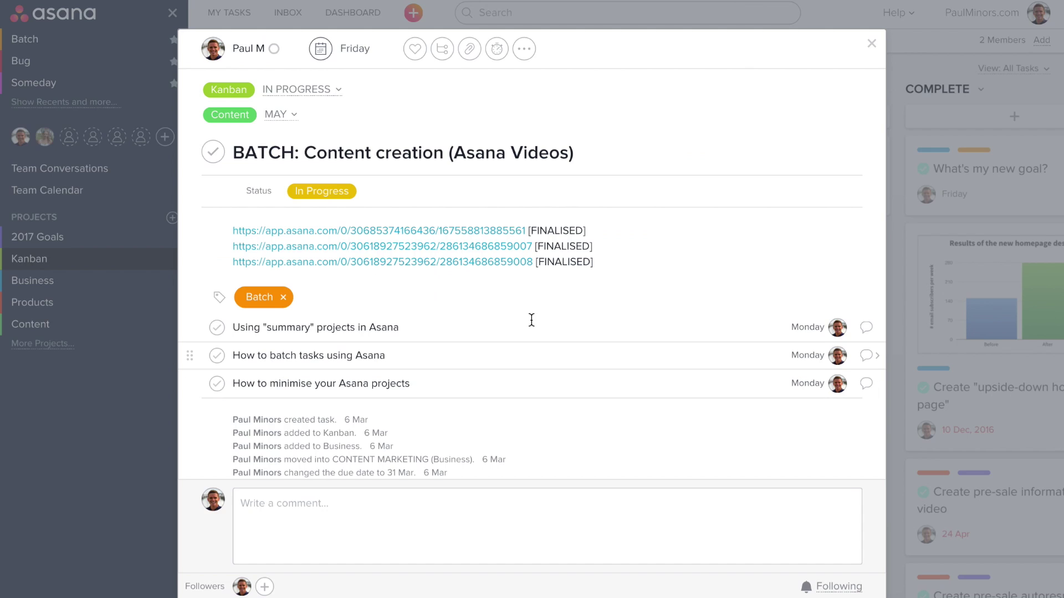
click(230, 118)
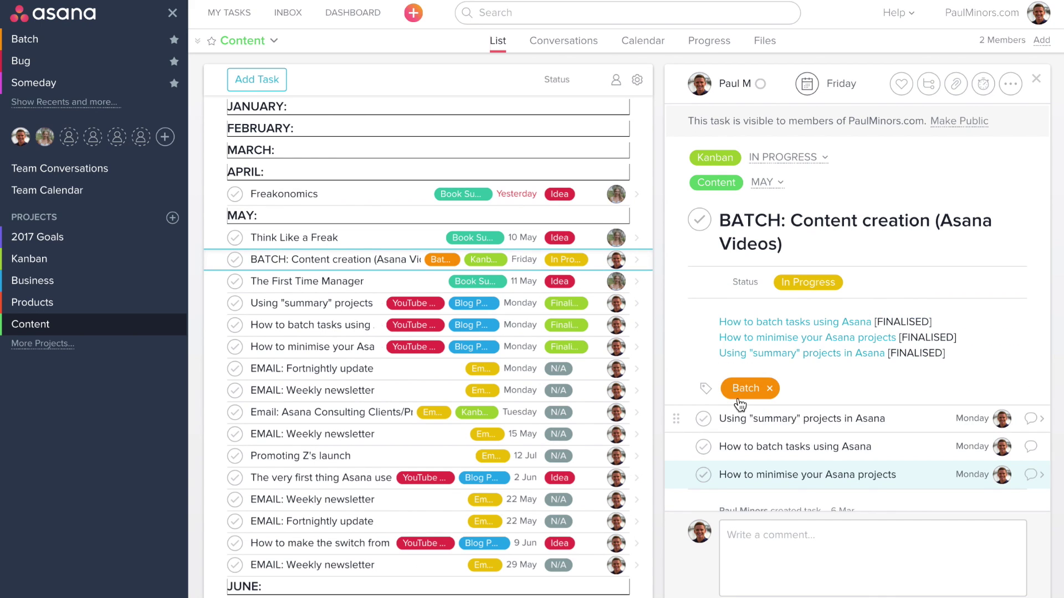
mouse_move(769, 388)
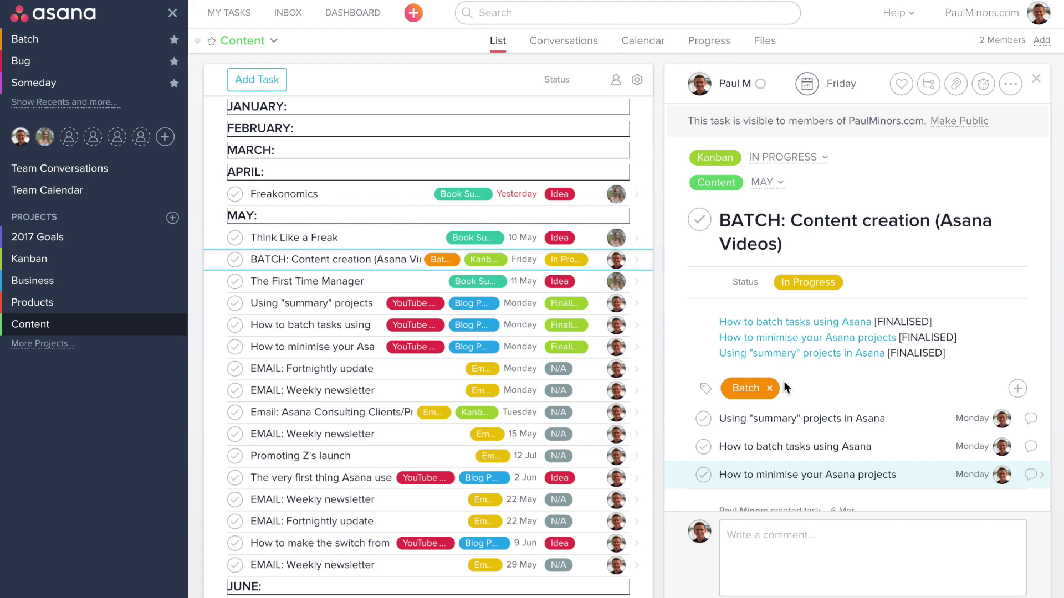
scroll(803, 399, down, 3)
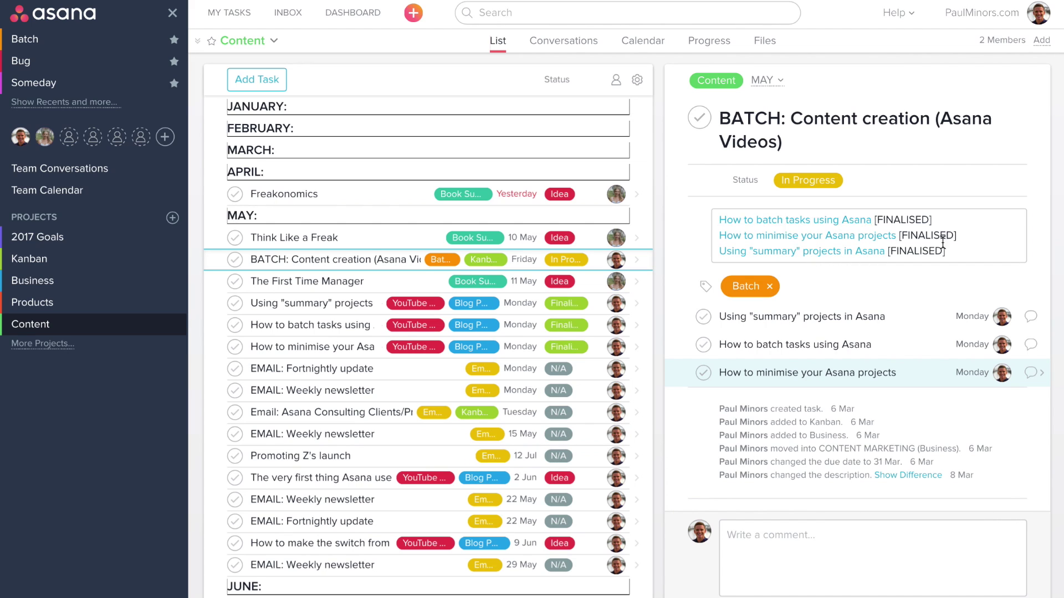
Step: Add an @-mentioned video line to the BATCH description, then delete it, keeping three links
click(964, 250)
key(Return)
key(Return)
text(@t)
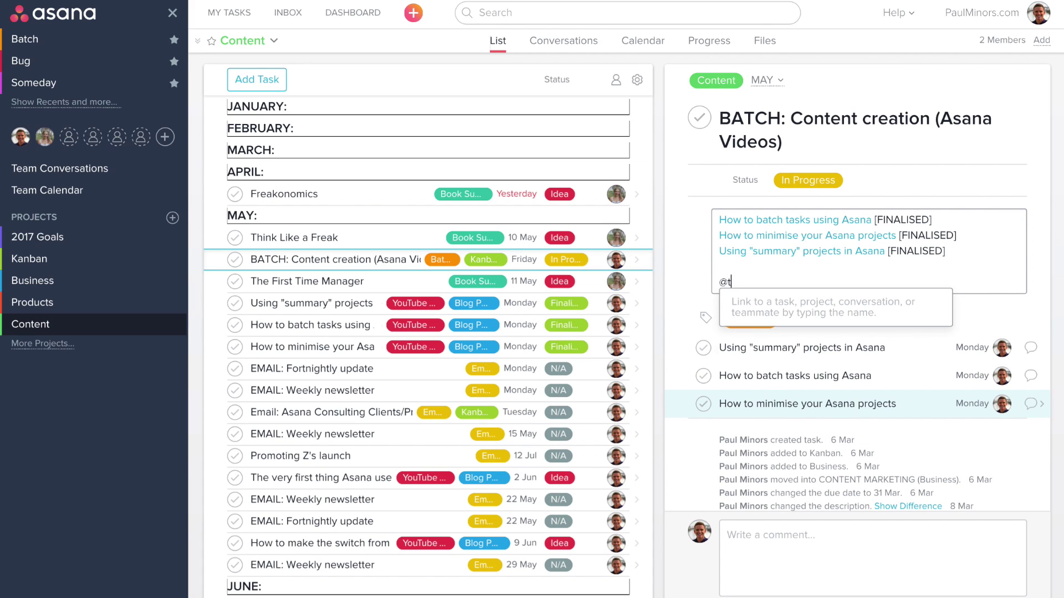
text(he first)
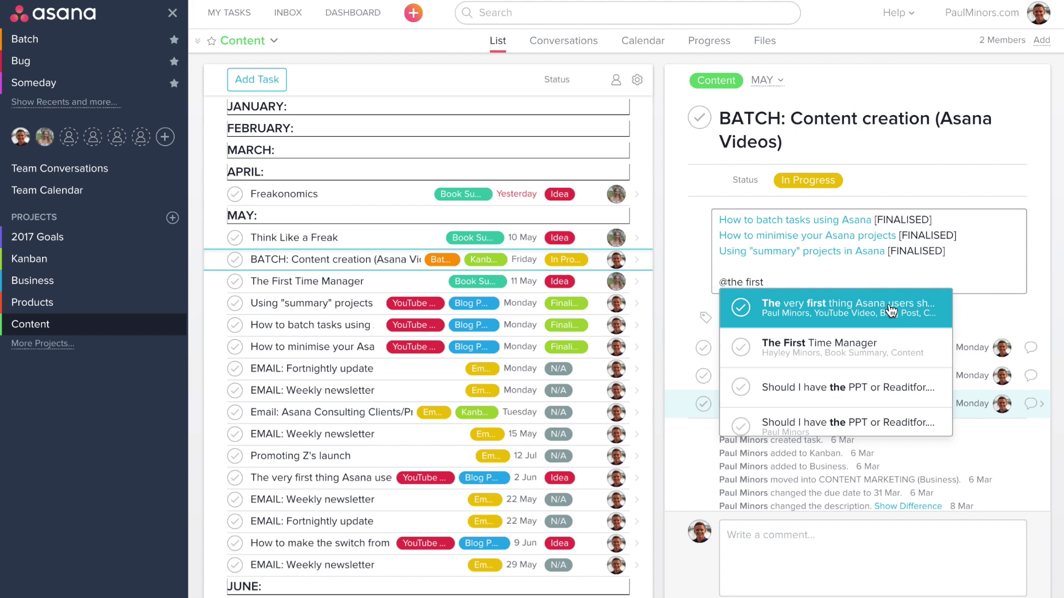
click(892, 311)
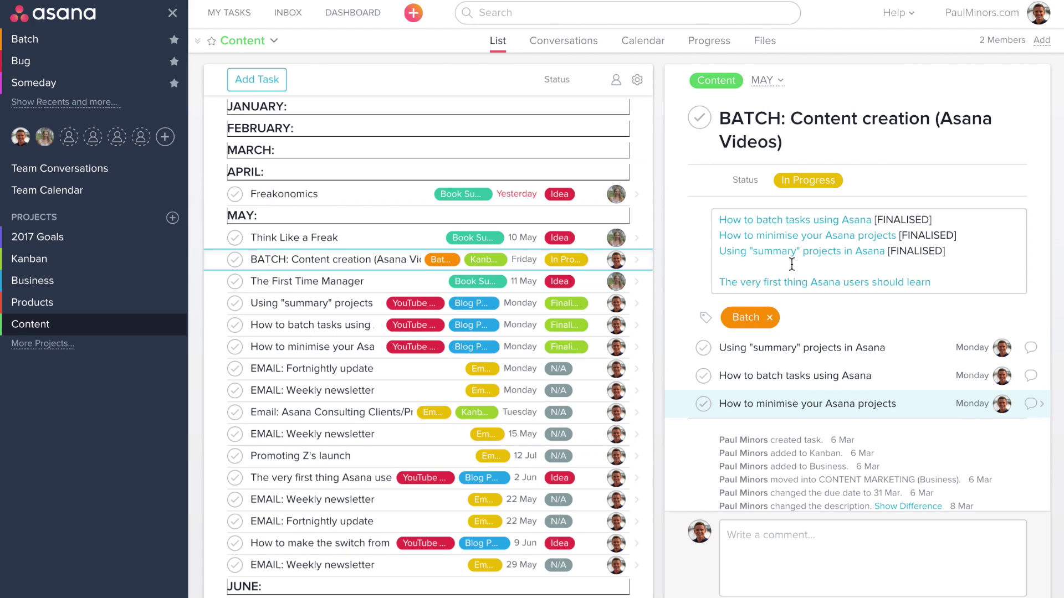
click(970, 283)
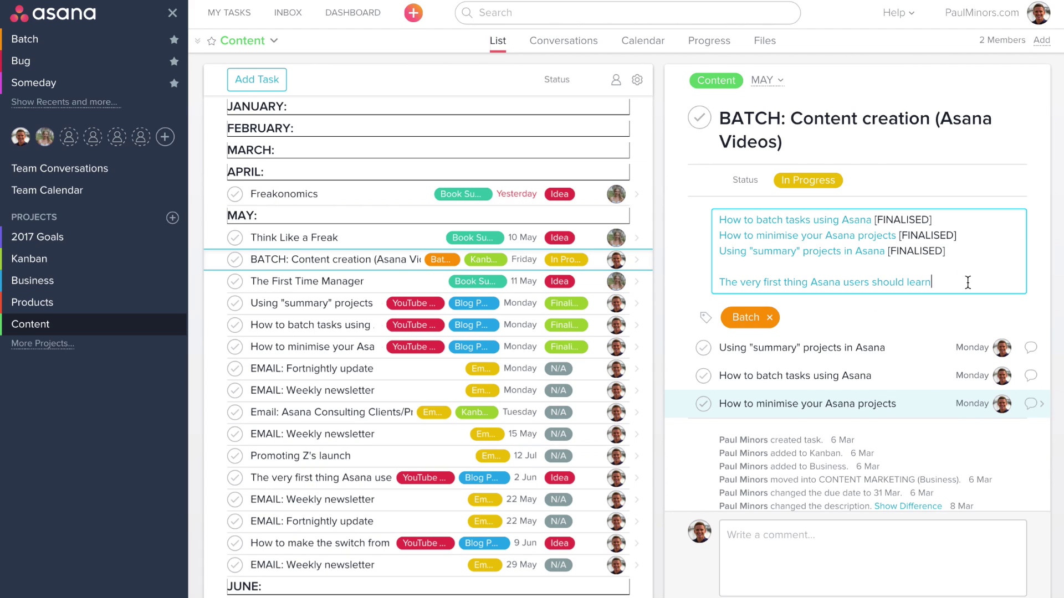
key(BackSpace)
key(BackSpace)
key(BackSpace)
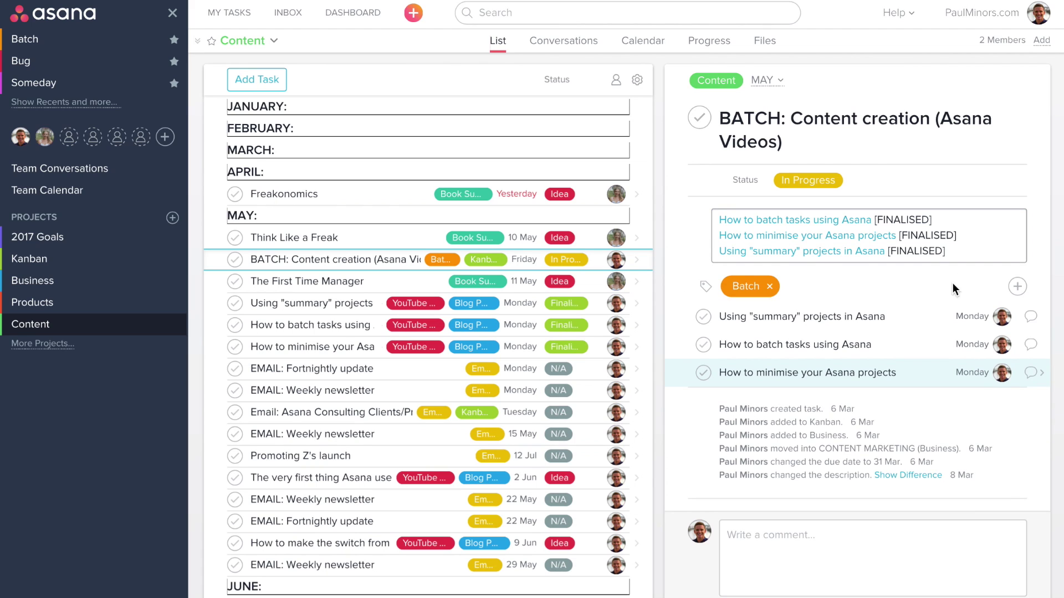
click(692, 244)
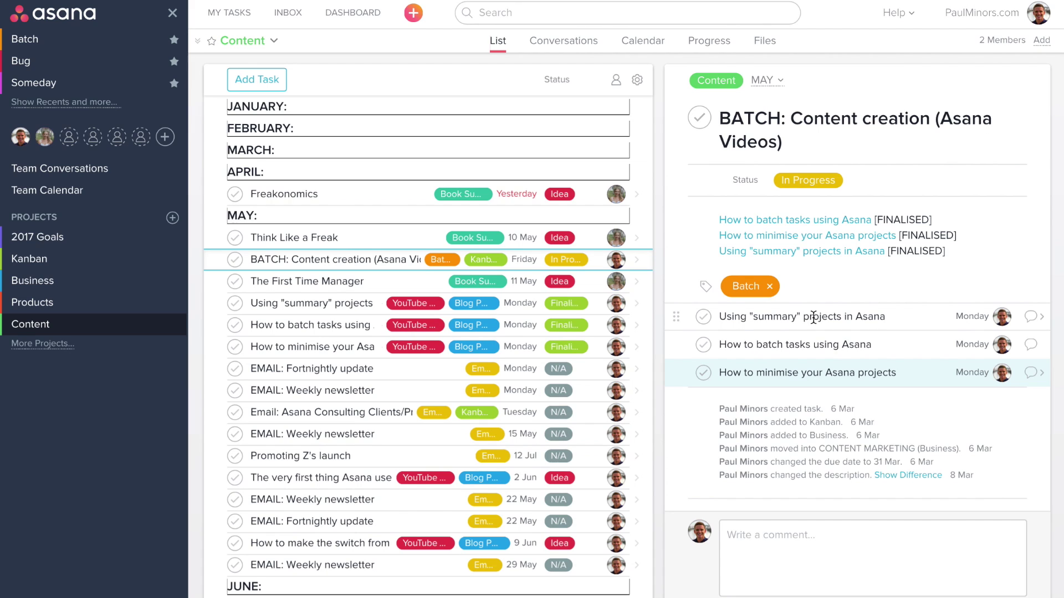
click(813, 317)
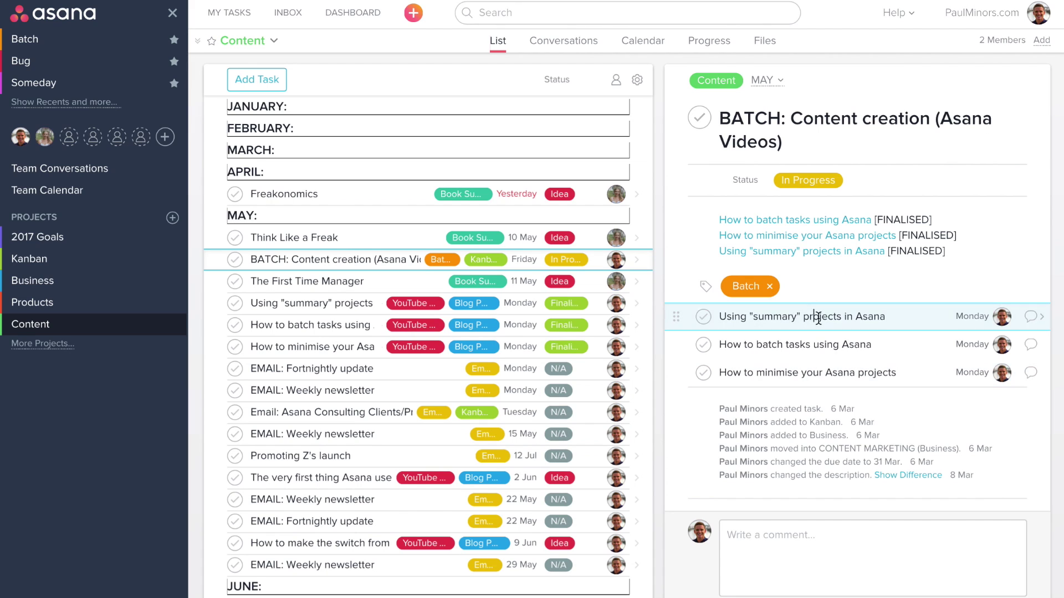
click(1040, 316)
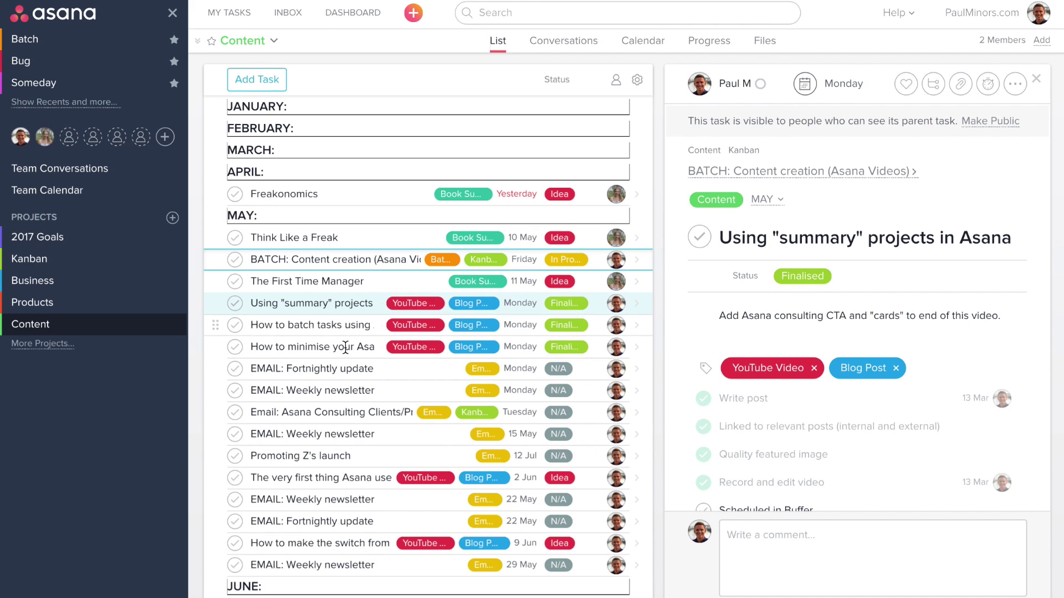
scroll(730, 307, down, 2)
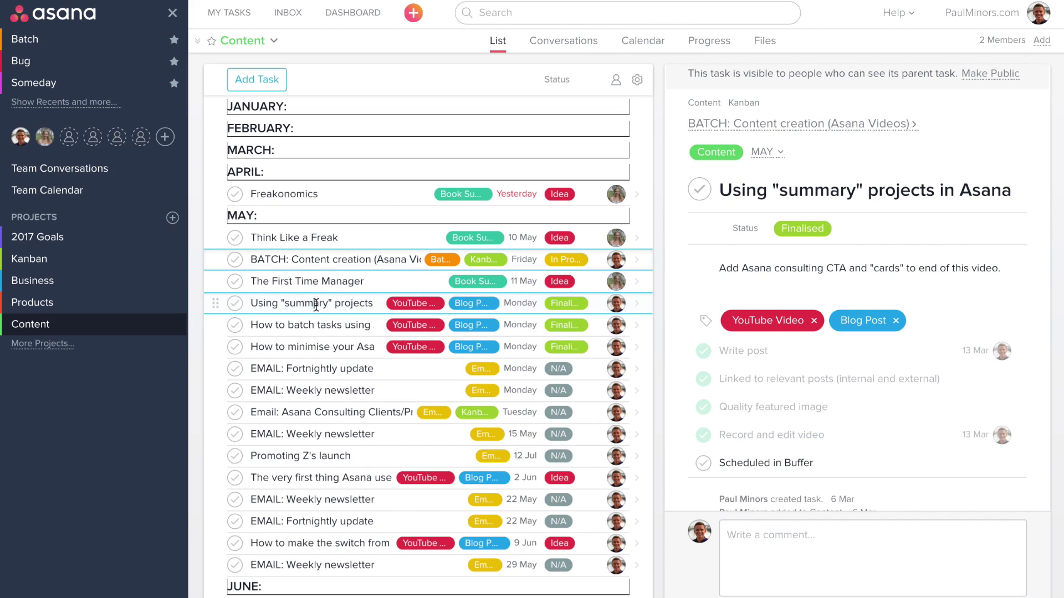
click(340, 324)
click(340, 346)
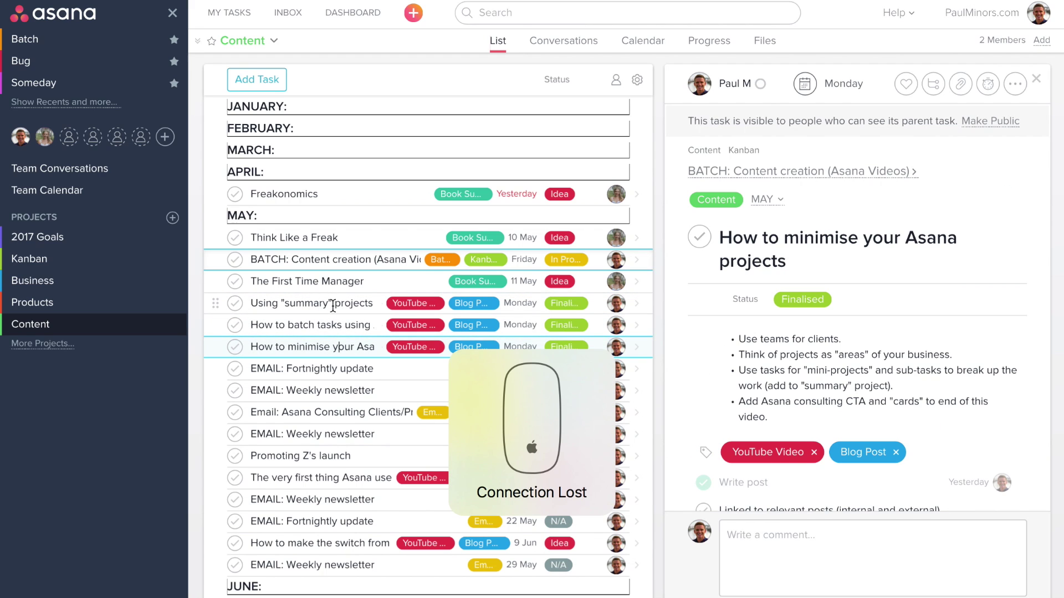
click(333, 305)
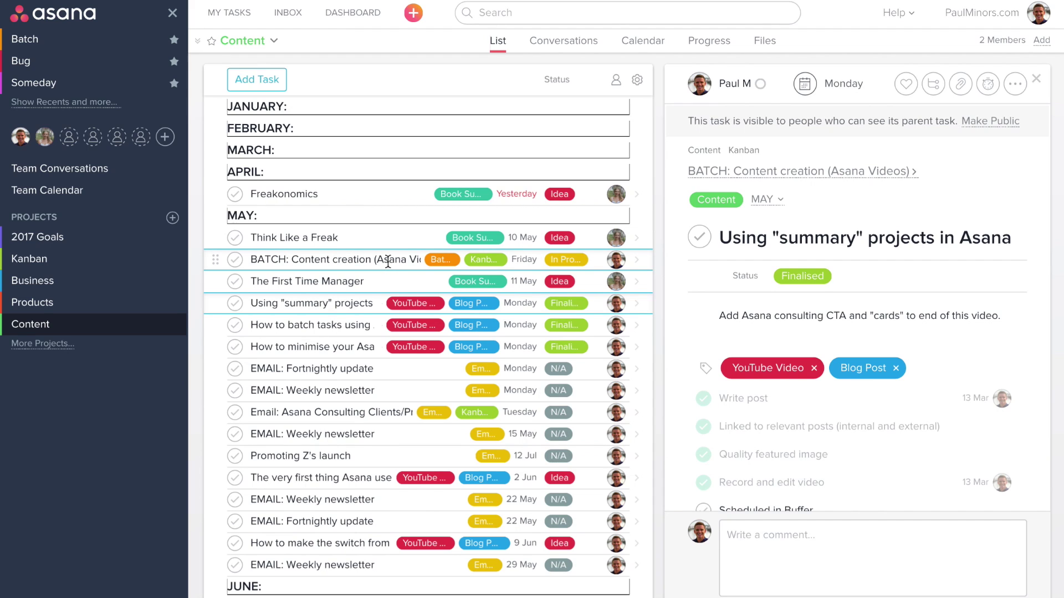
click(350, 263)
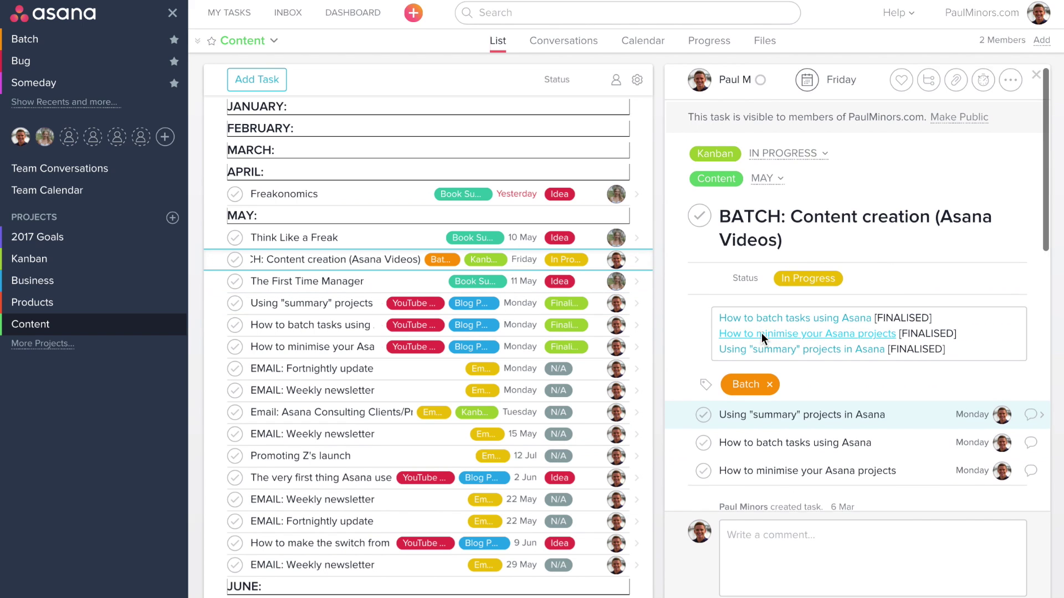
scroll(761, 334, down, 2)
scroll(761, 334, down, 1)
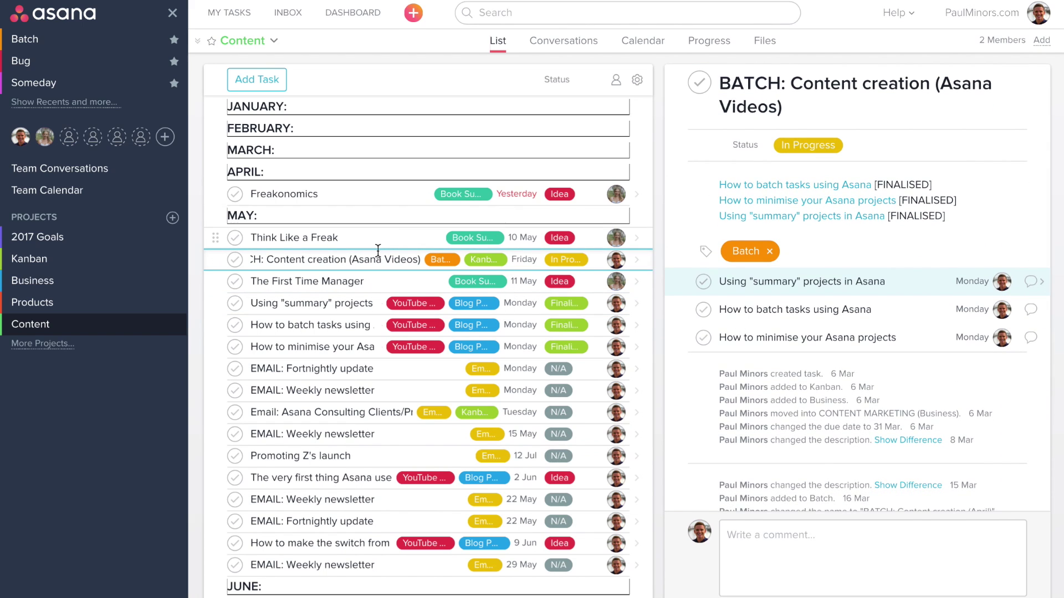
key(Home)
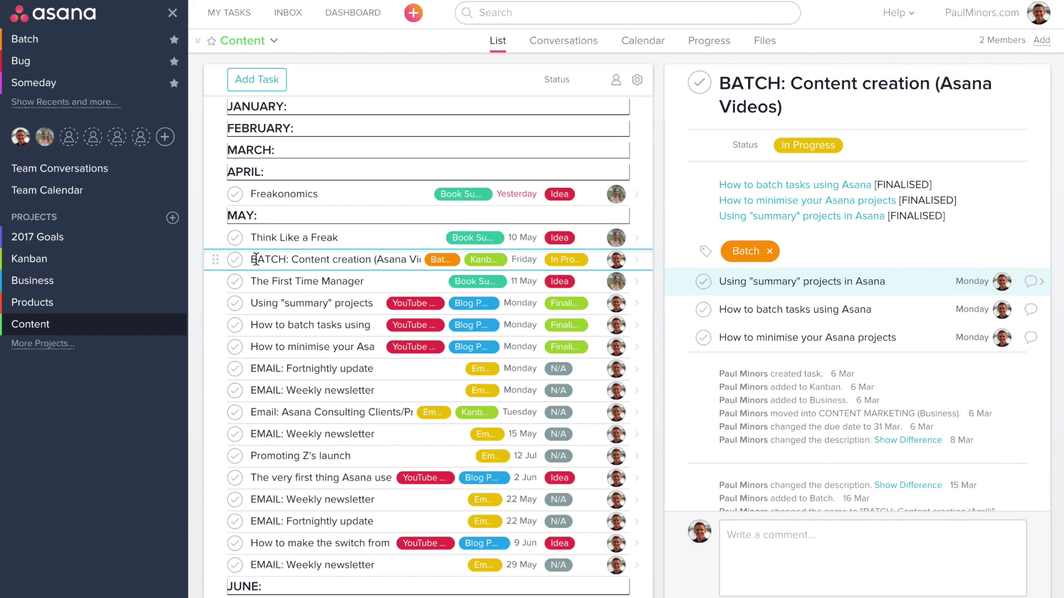
Step: Drag The First Time Manager row from the Content list into the BATCH task's subtasks
scroll(756, 270, up, 1)
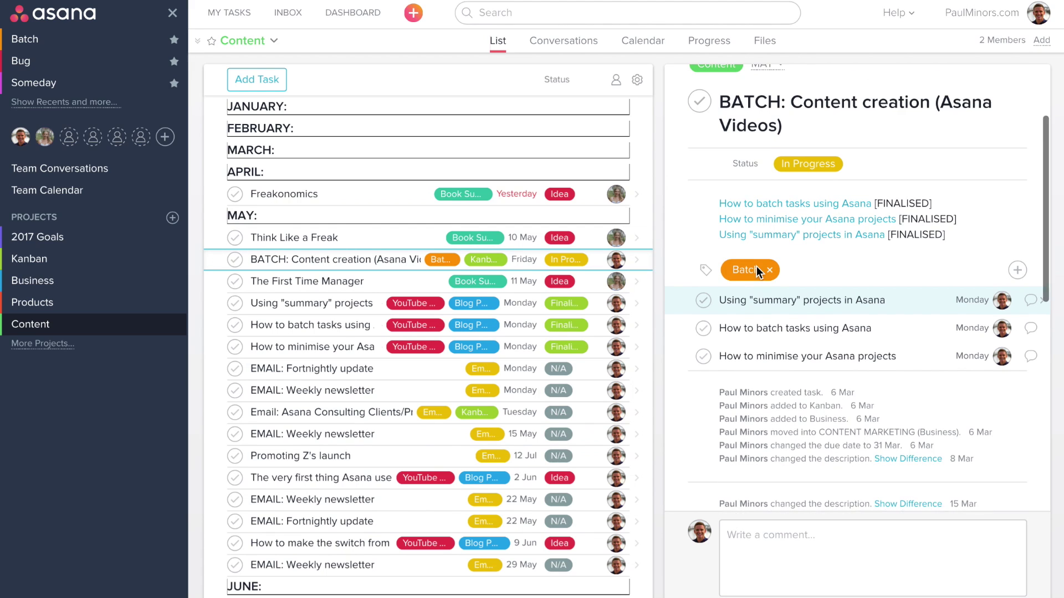
scroll(757, 270, up, 5)
scroll(757, 269, down, 5)
scroll(835, 301, down, 1)
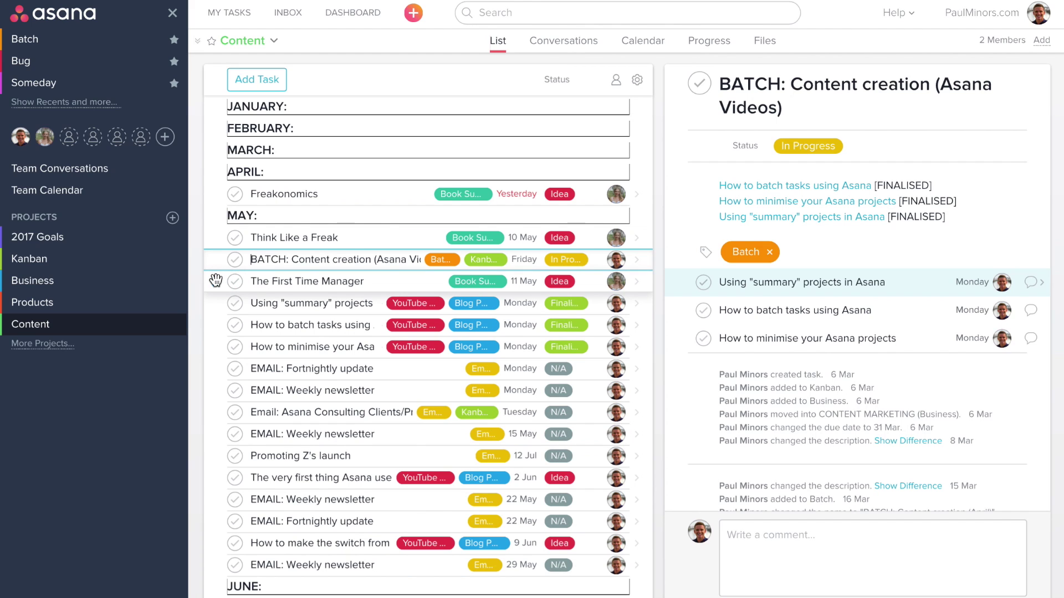
drag(215, 281, 762, 280)
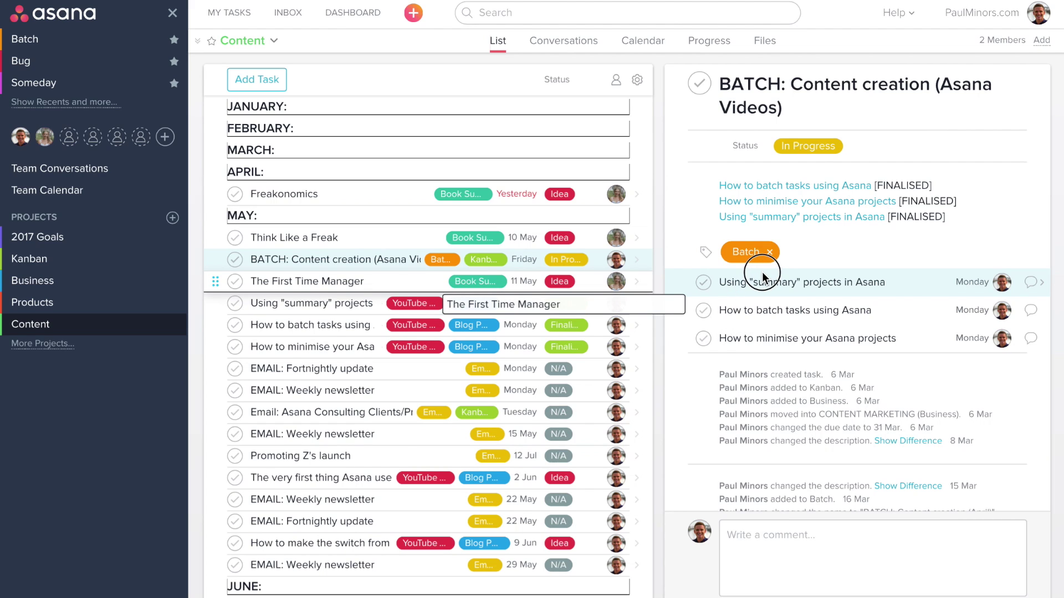
drag(762, 280, 759, 292)
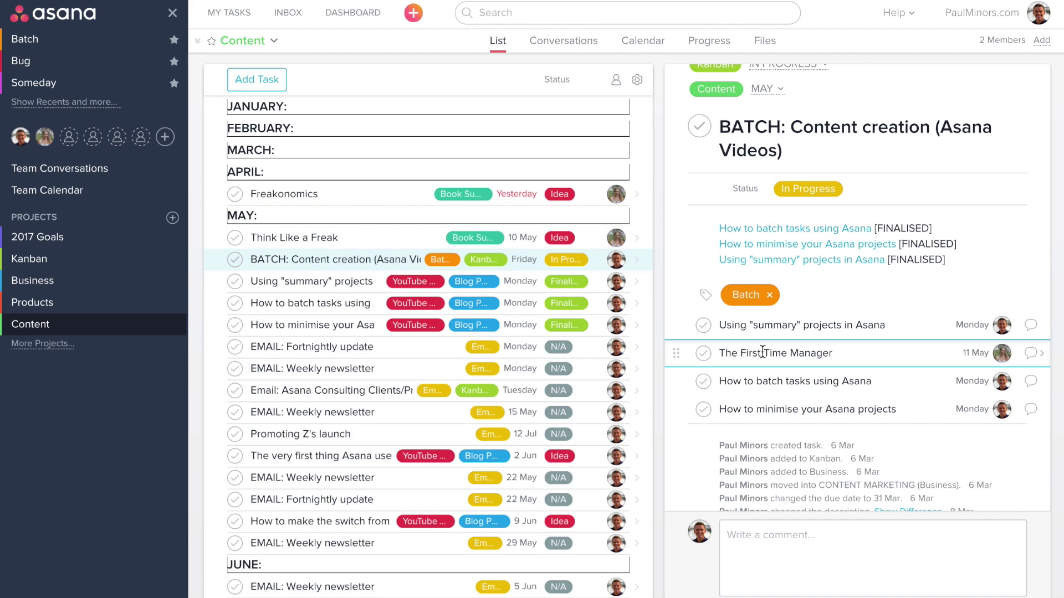
Step: Add The First Time Manager subtask to the Content project and place it under May below BATCH
click(1032, 355)
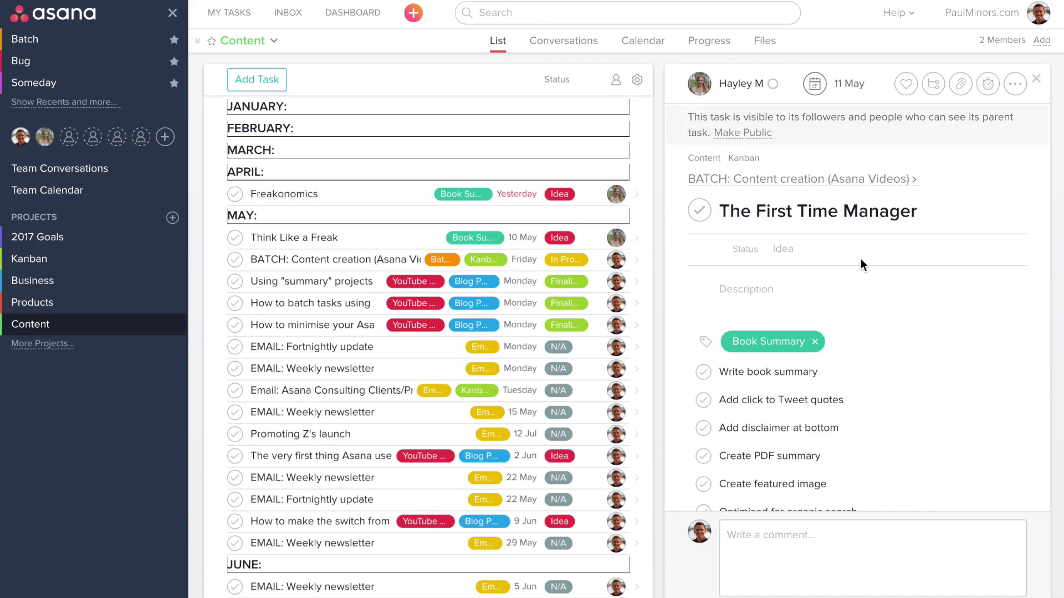
click(1015, 83)
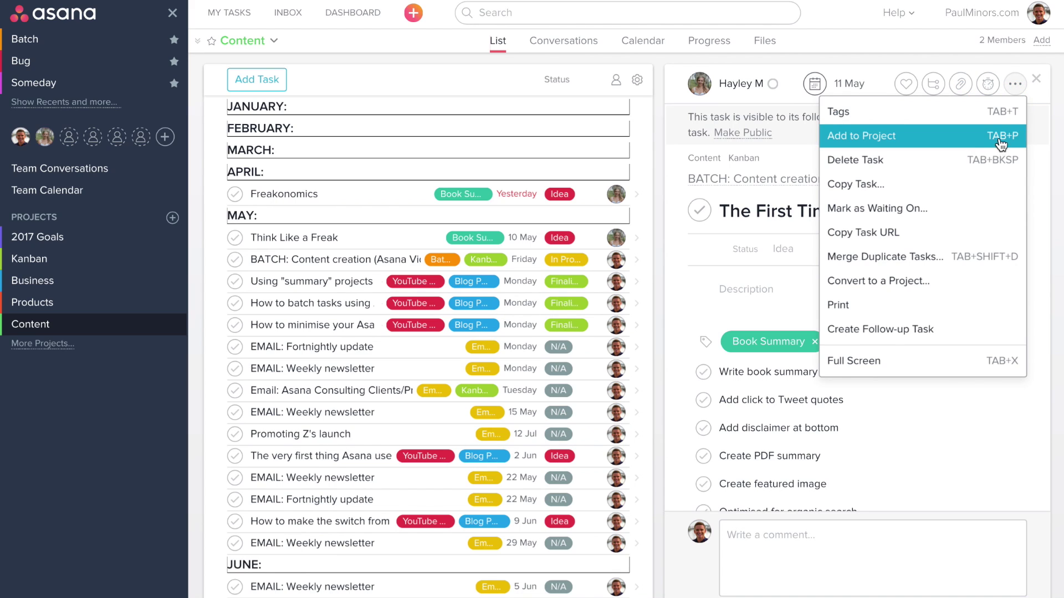
click(913, 144)
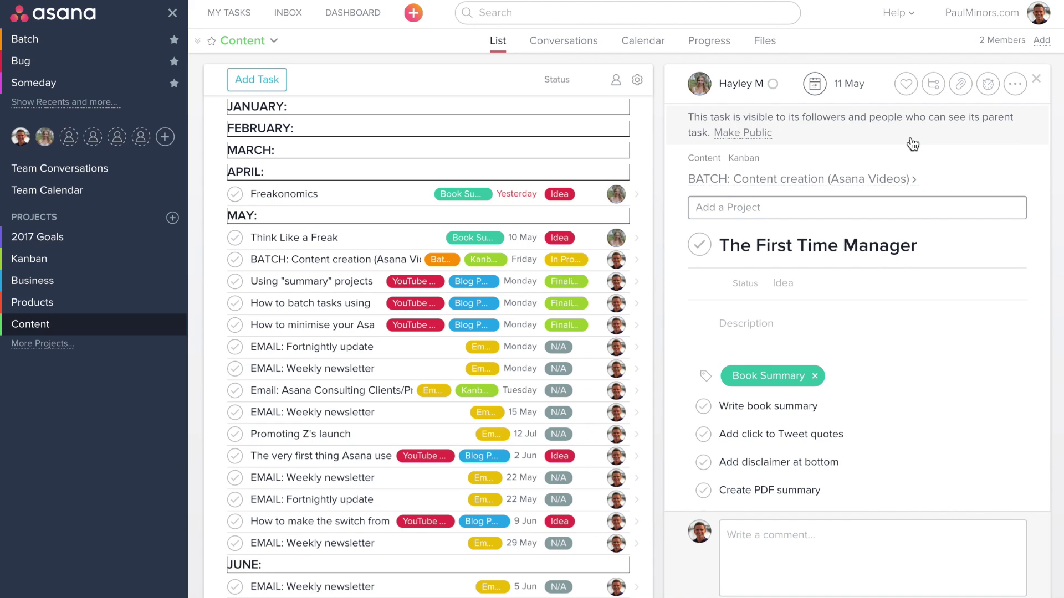
text(cont)
key(Return)
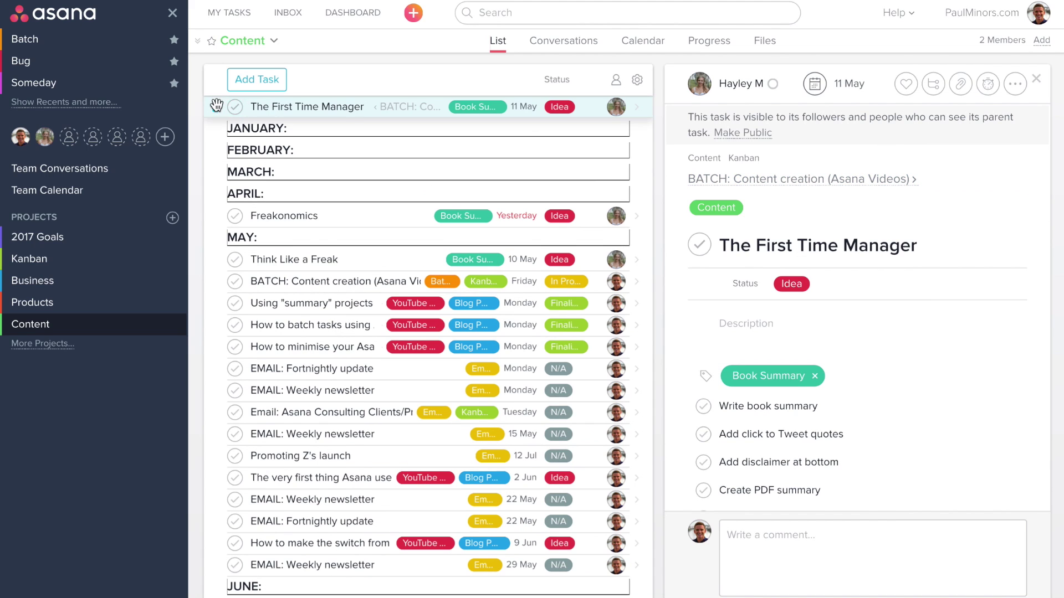
drag(216, 105, 276, 299)
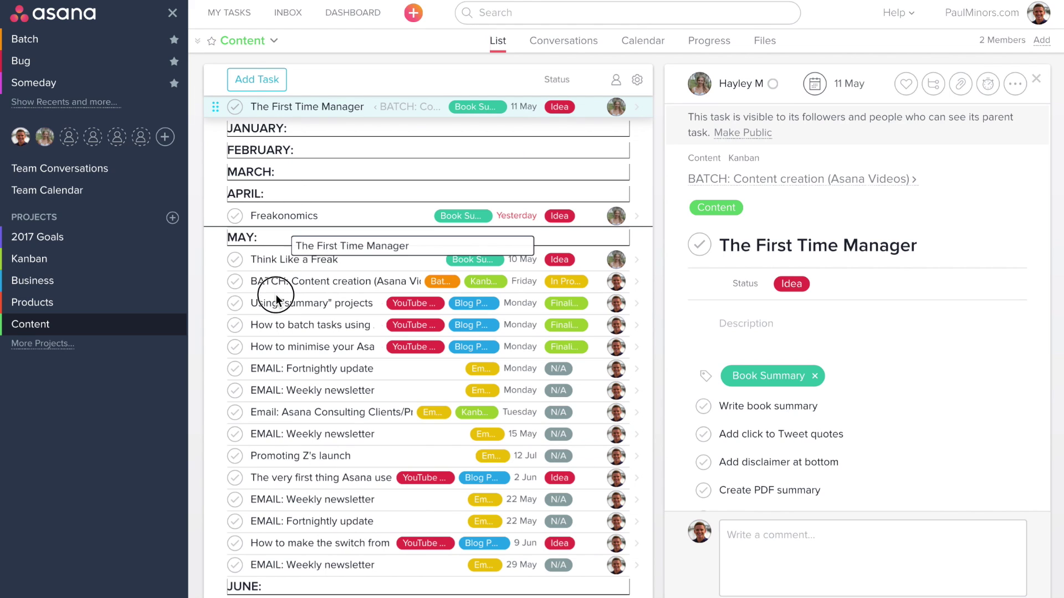
drag(276, 300, 278, 303)
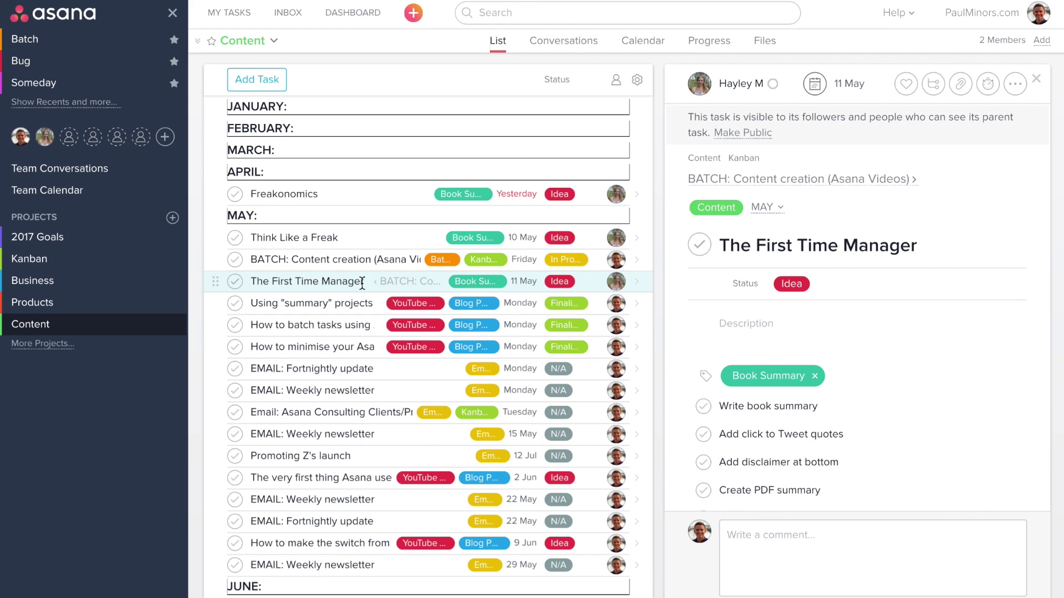
mouse_move(765, 207)
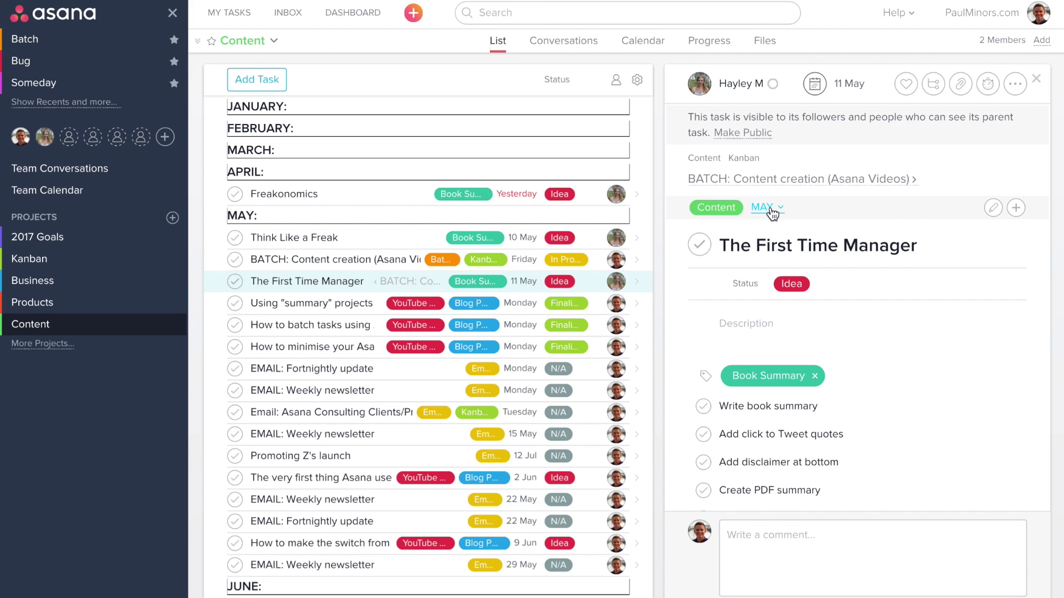
click(748, 180)
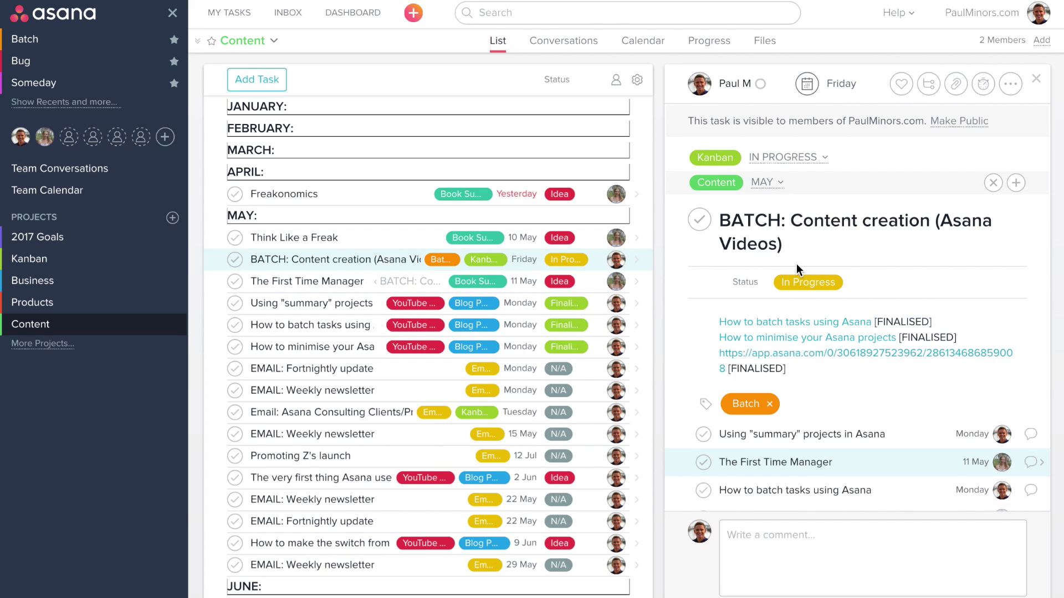
scroll(807, 311, down, 3)
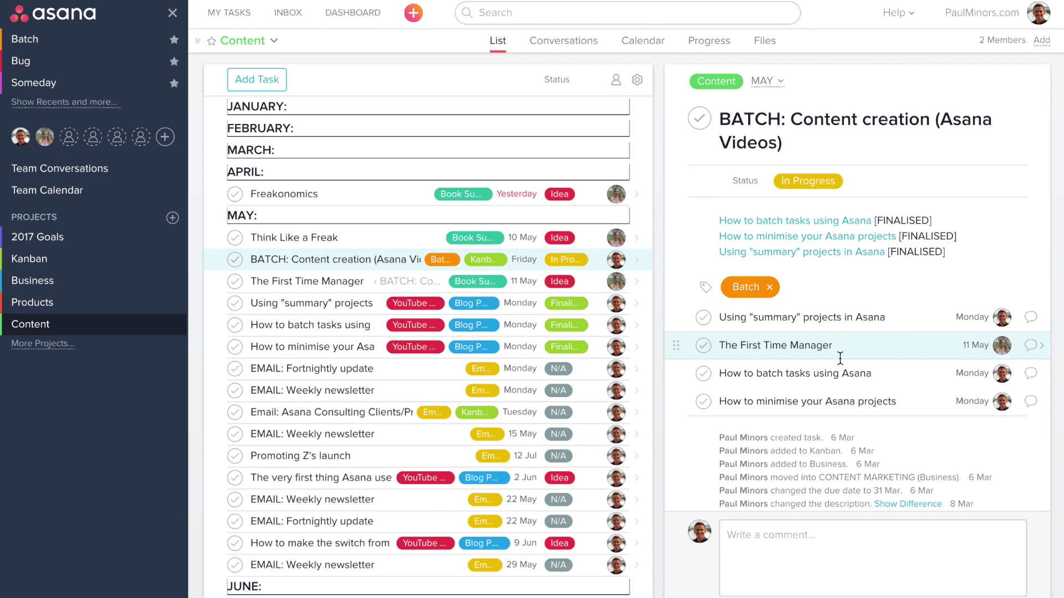
scroll(840, 358, up, 3)
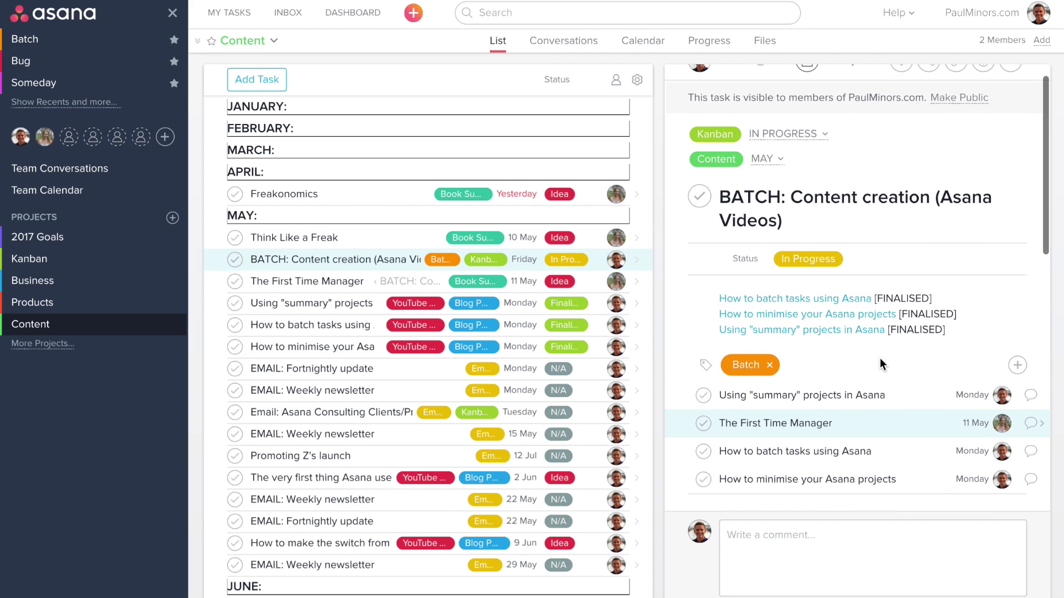
scroll(919, 379, down, 1)
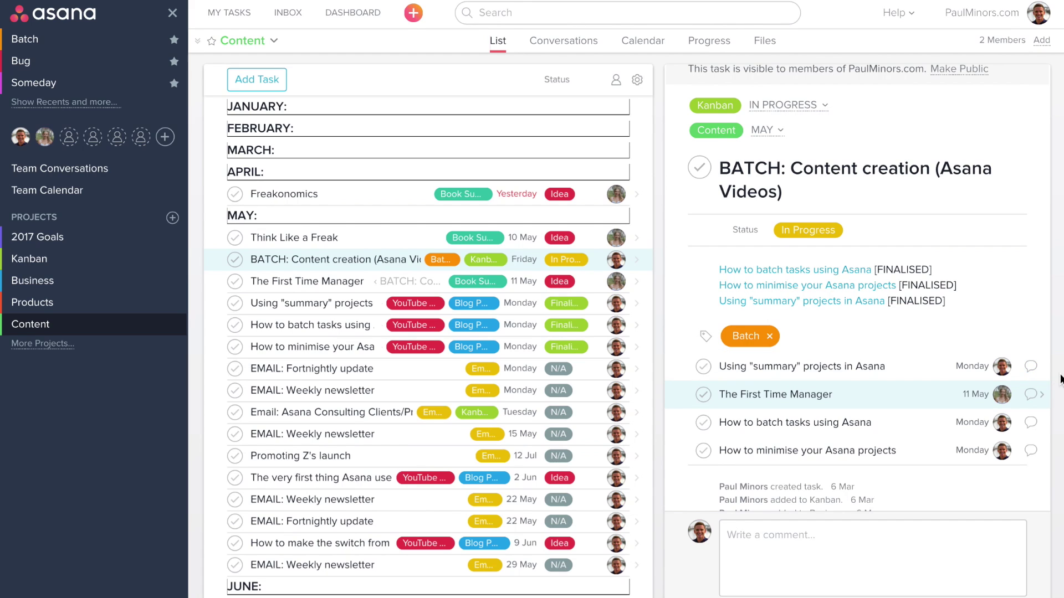
Step: Check The First Time Manager's actions and BATCH's Kanban options unchanged, then close the details pane
click(1041, 394)
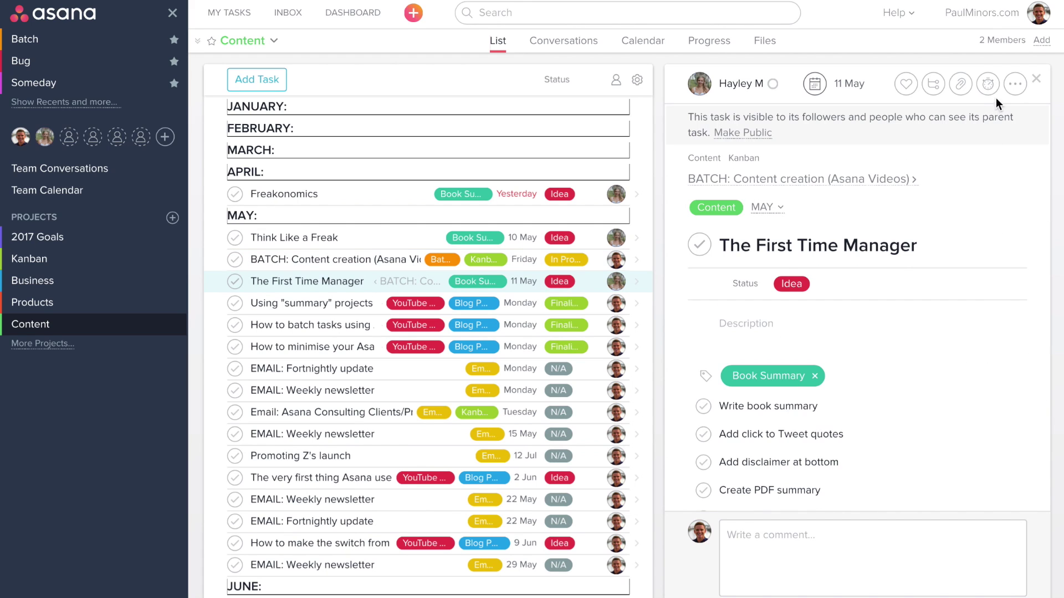
click(1016, 85)
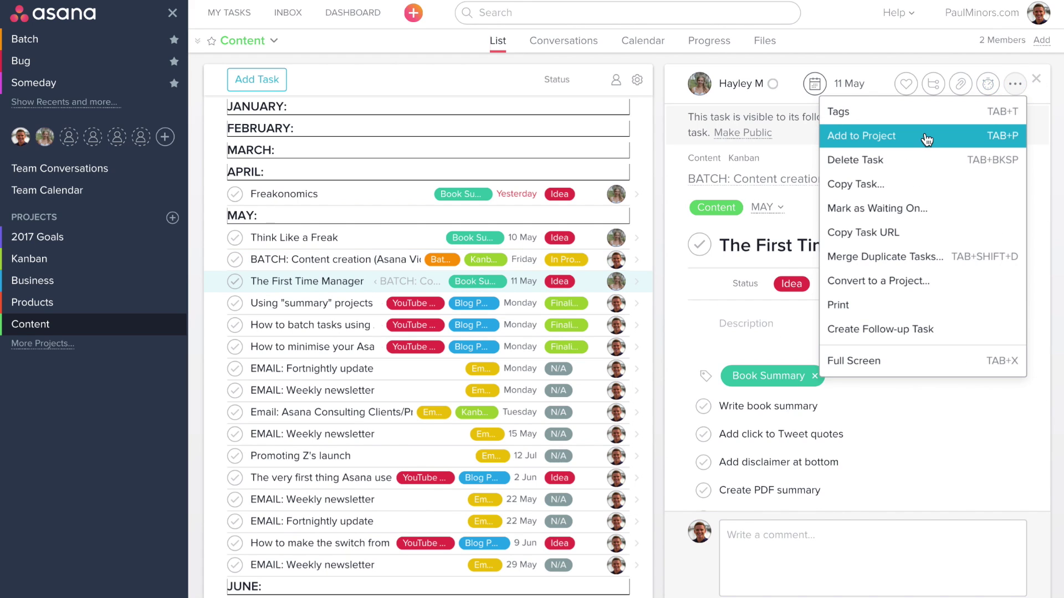
click(1046, 227)
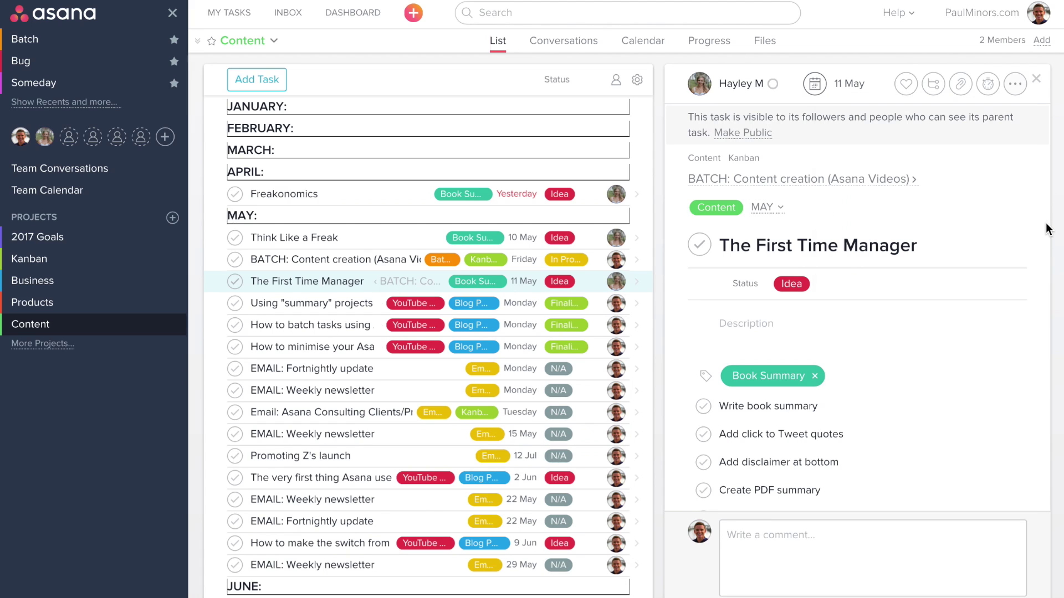
click(734, 190)
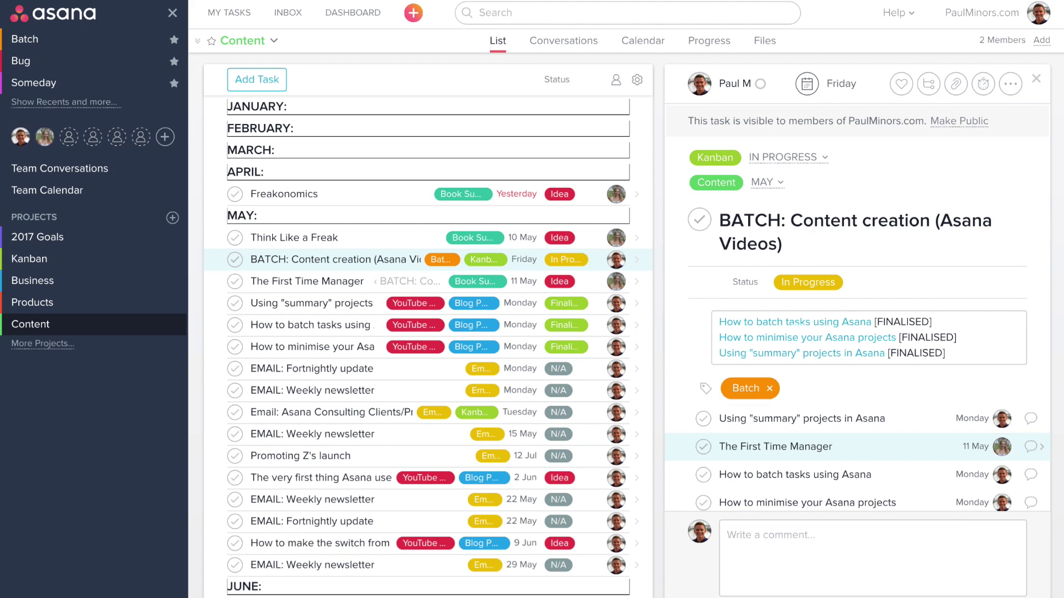
click(781, 158)
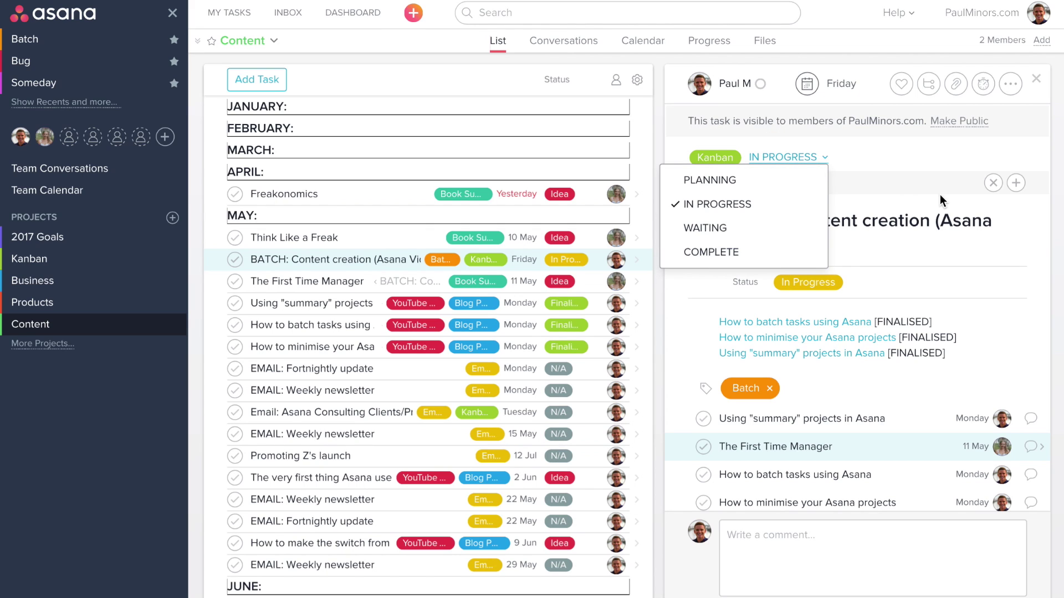
click(1038, 263)
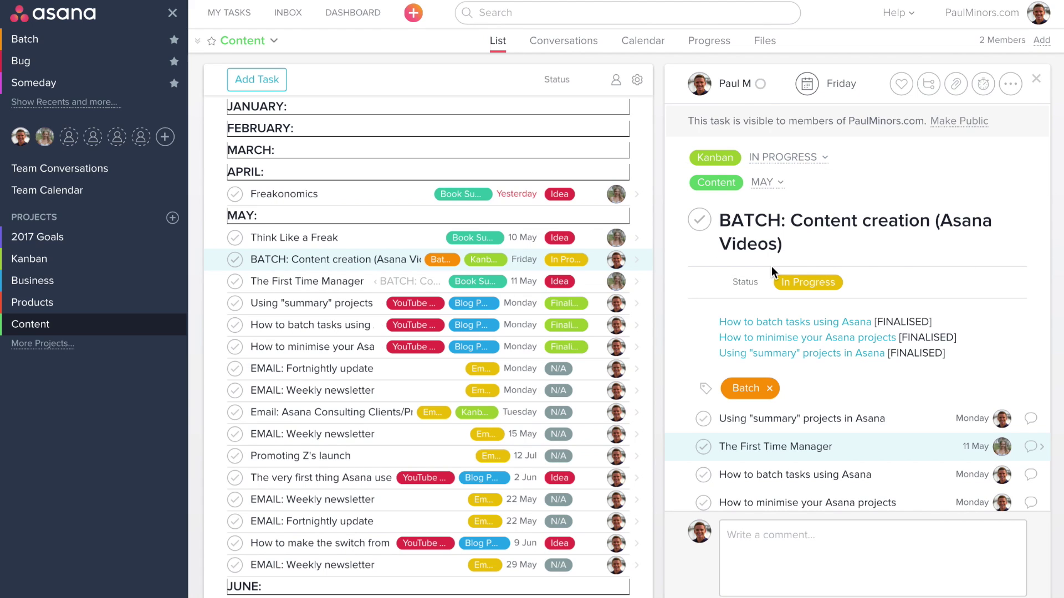
click(1036, 79)
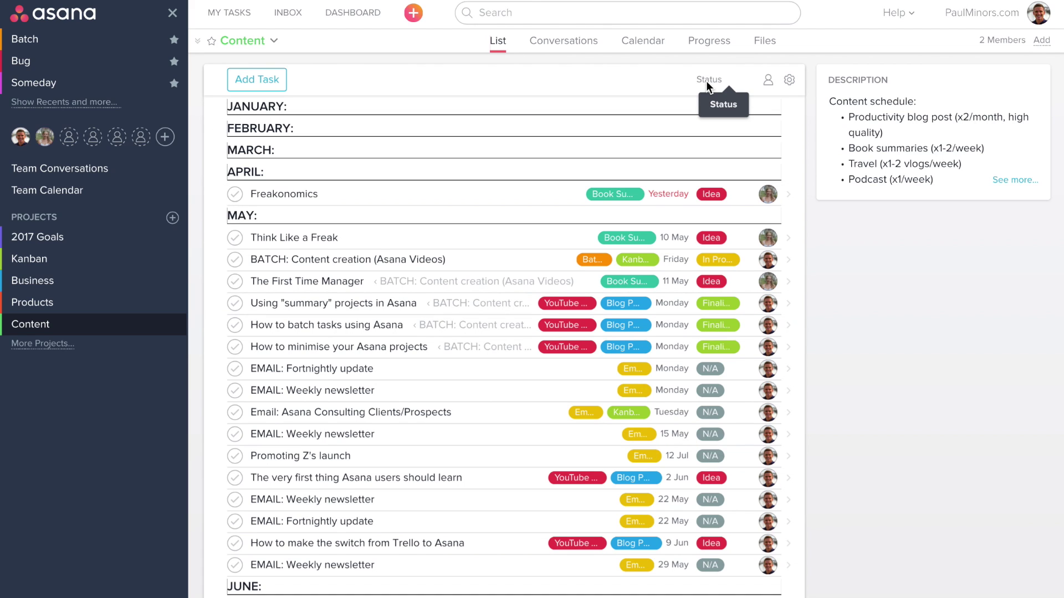
Step: Show the status choices for Using "summary" projects in Asana, leaving it Finalised
click(723, 305)
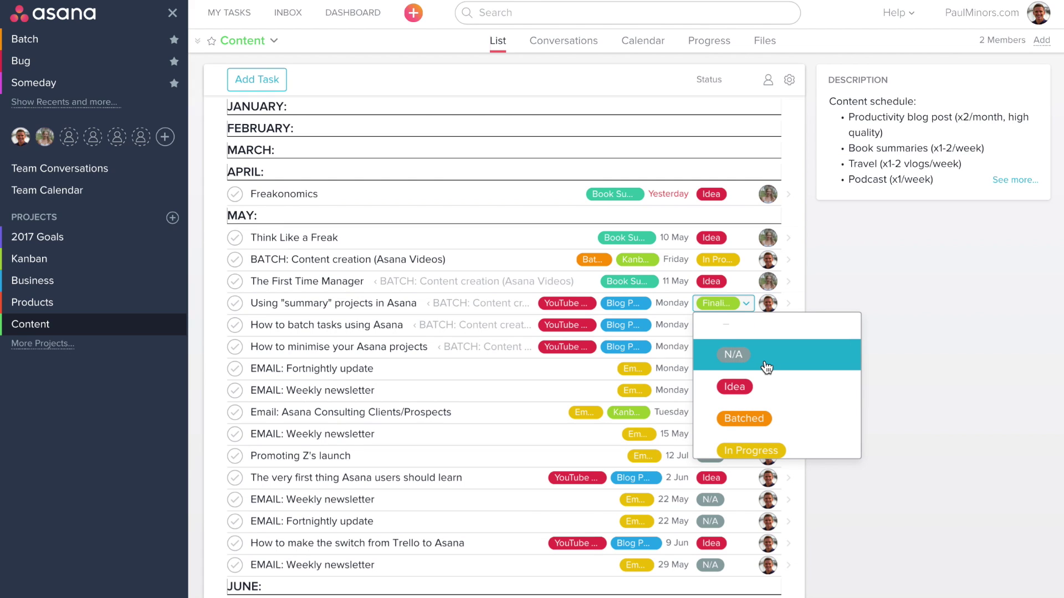
scroll(802, 368, down, 1)
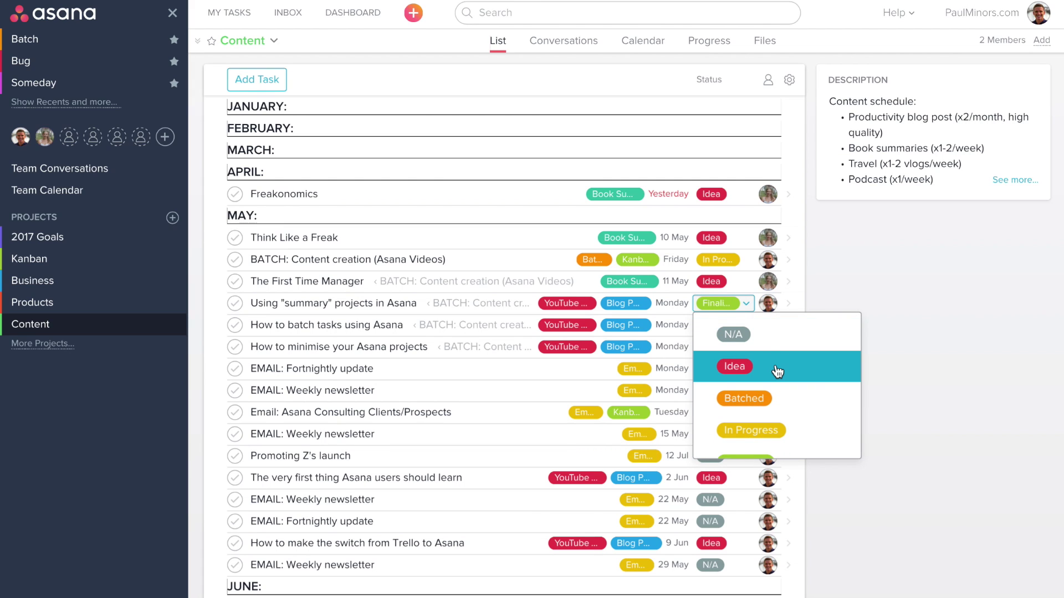
scroll(778, 372, down, 1)
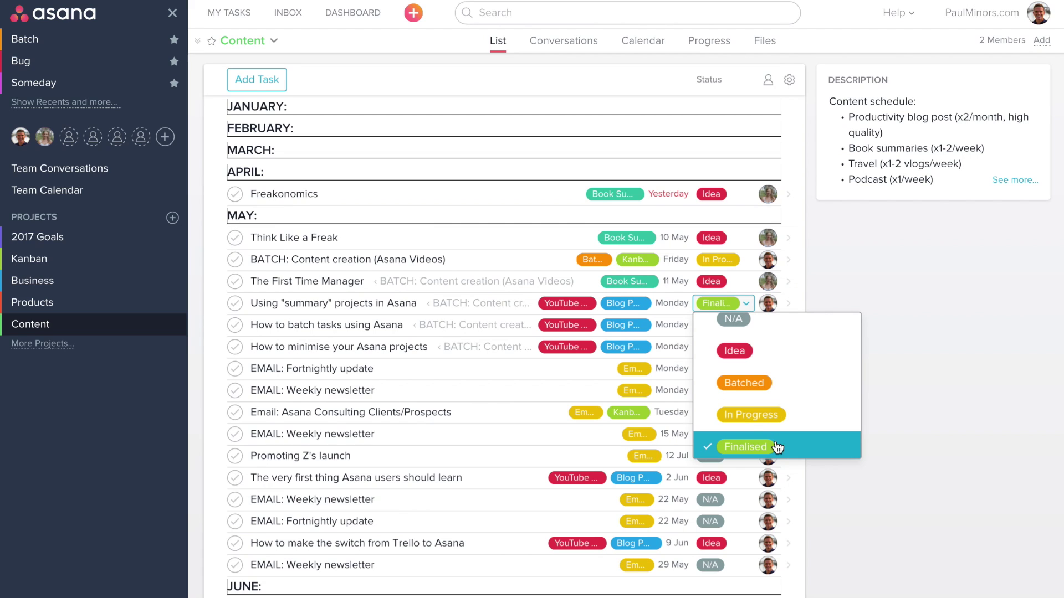
Step: Open the Using "summary" projects in Asana task details
click(383, 299)
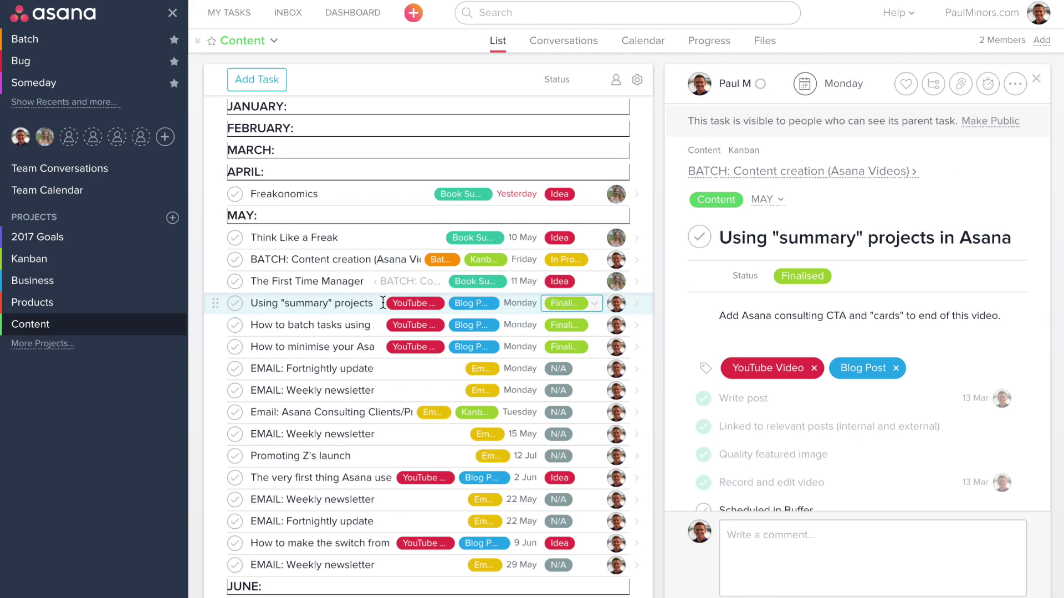
scroll(383, 441, down, 2)
scroll(449, 390, up, 1)
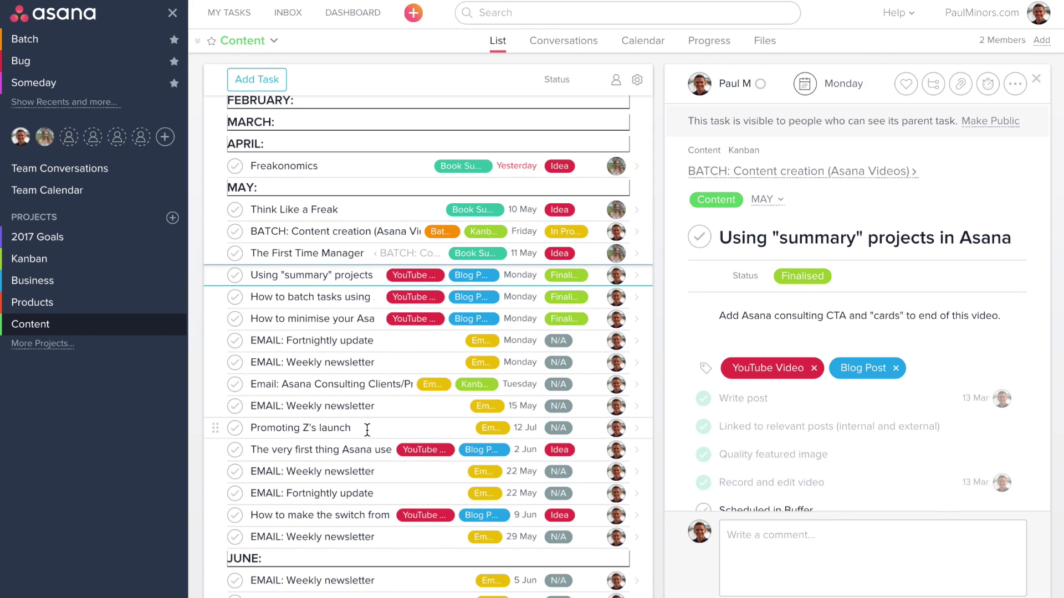
mouse_move(321, 477)
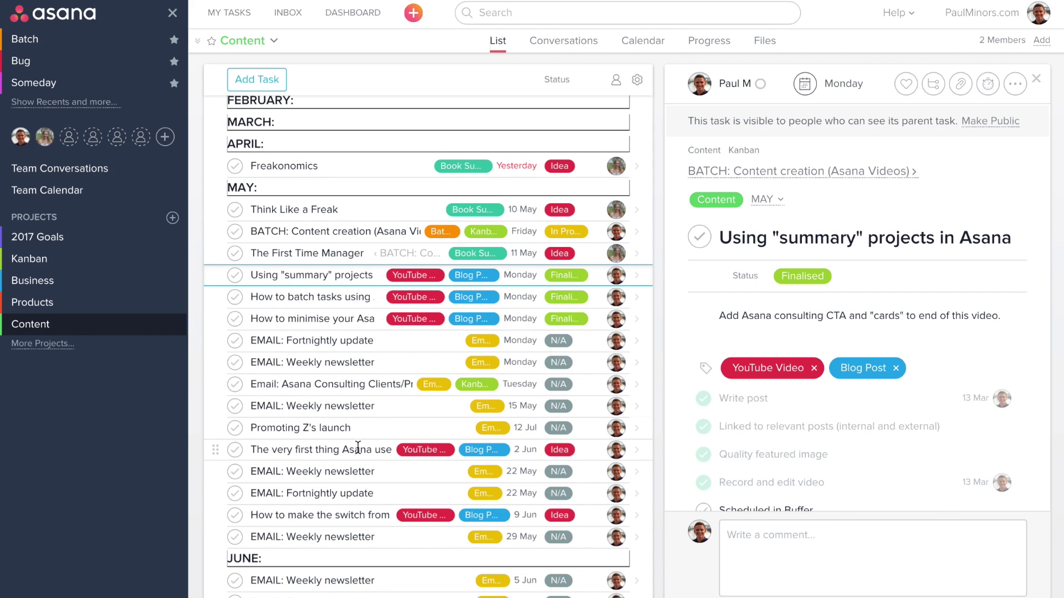
Step: Toggle The very first thing Asana users should learn to Batched and back to Idea, then reopen BATCH
click(560, 450)
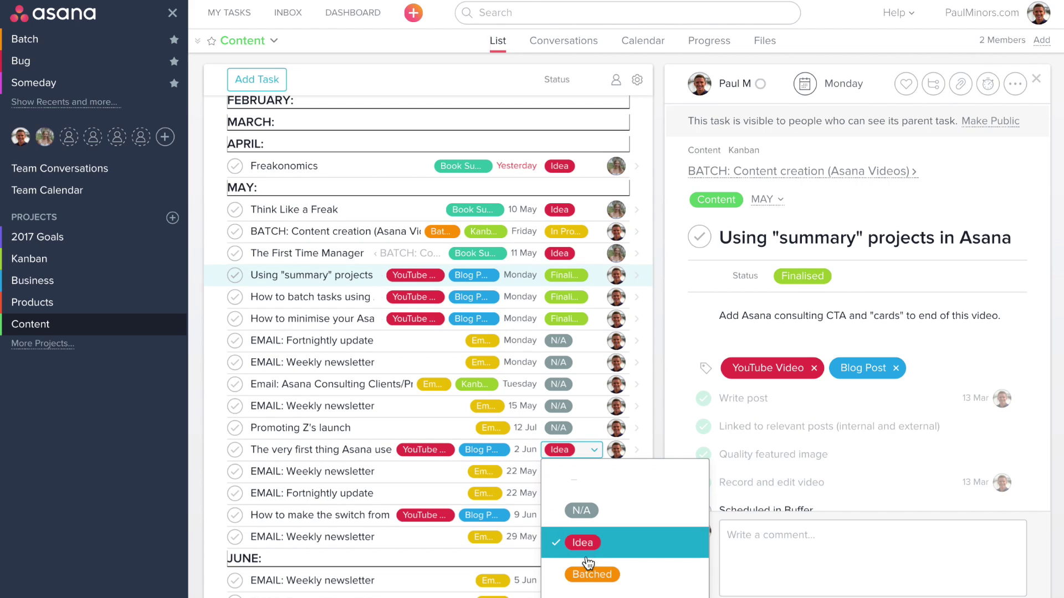
click(589, 576)
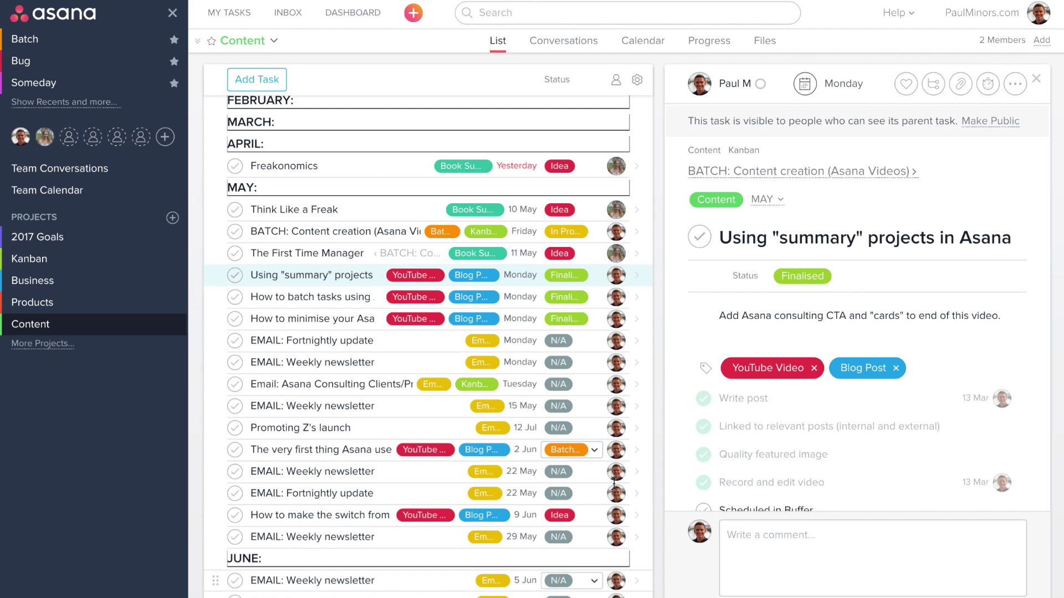
click(593, 454)
click(584, 538)
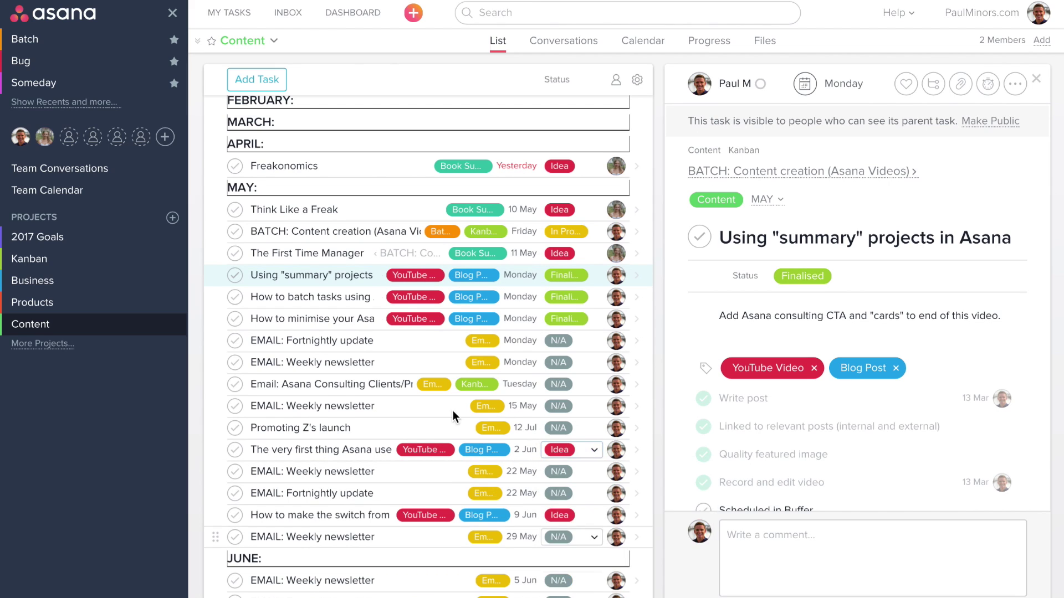
scroll(410, 372, up, 1)
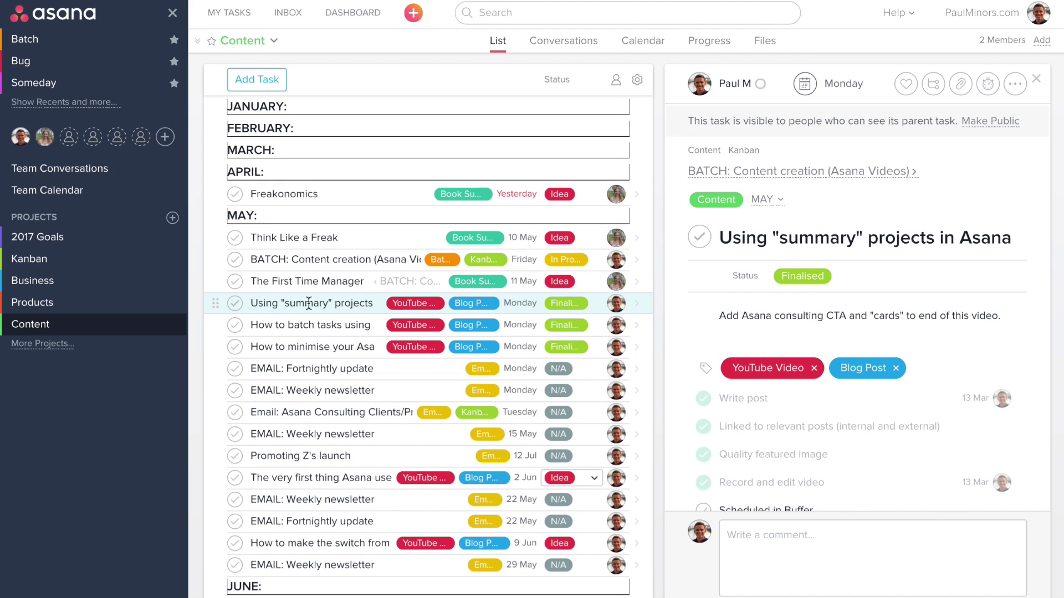
click(304, 265)
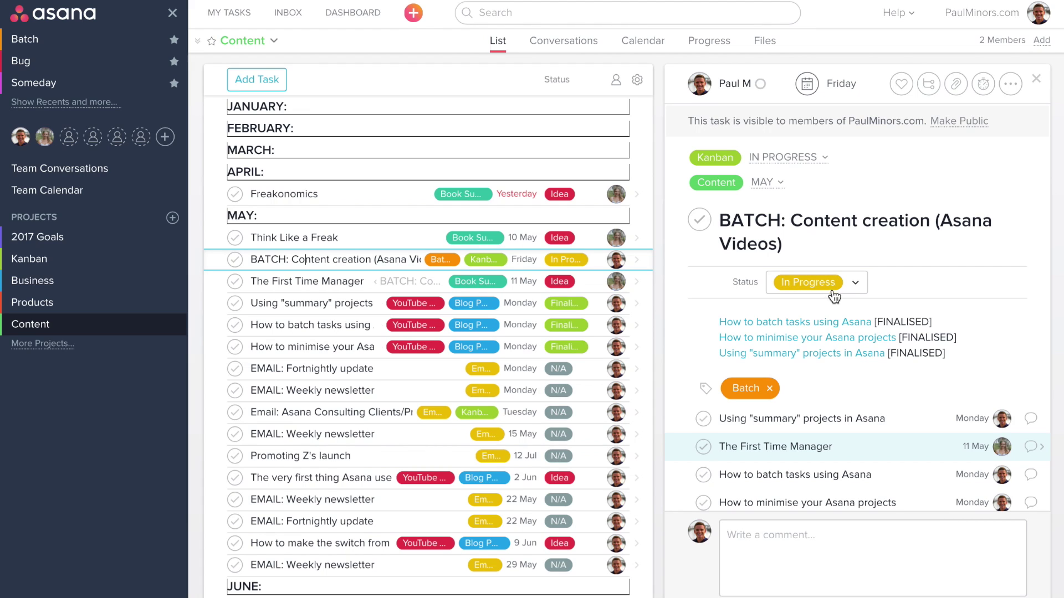
Step: Change the BATCH task's Status field from In Progress to Finalised, leaving the Kanban progress unchanged
scroll(837, 282, down, 1)
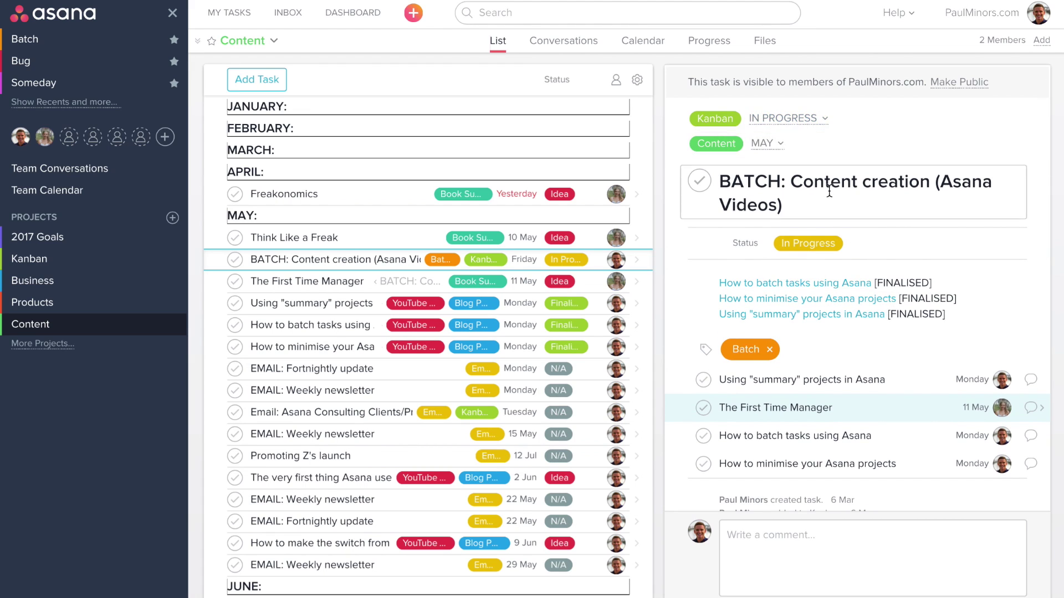
click(784, 119)
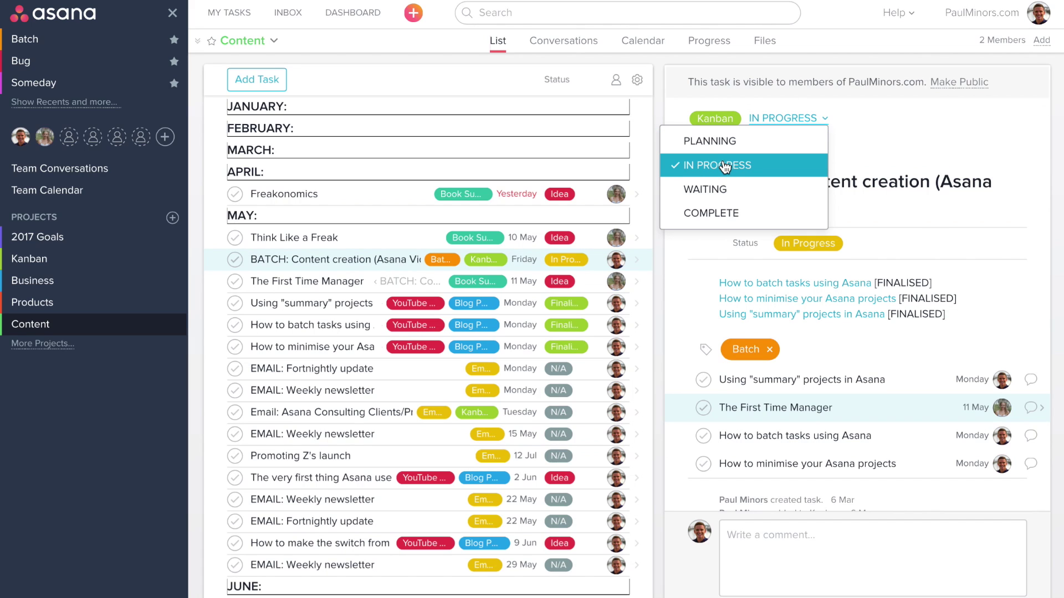
click(694, 236)
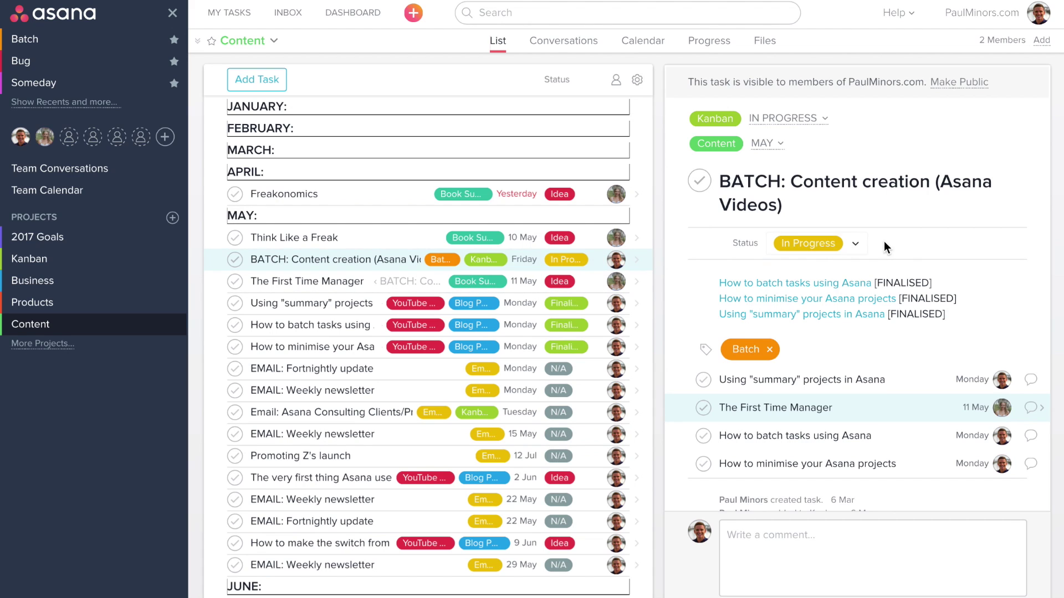
scroll(837, 244, down, 1)
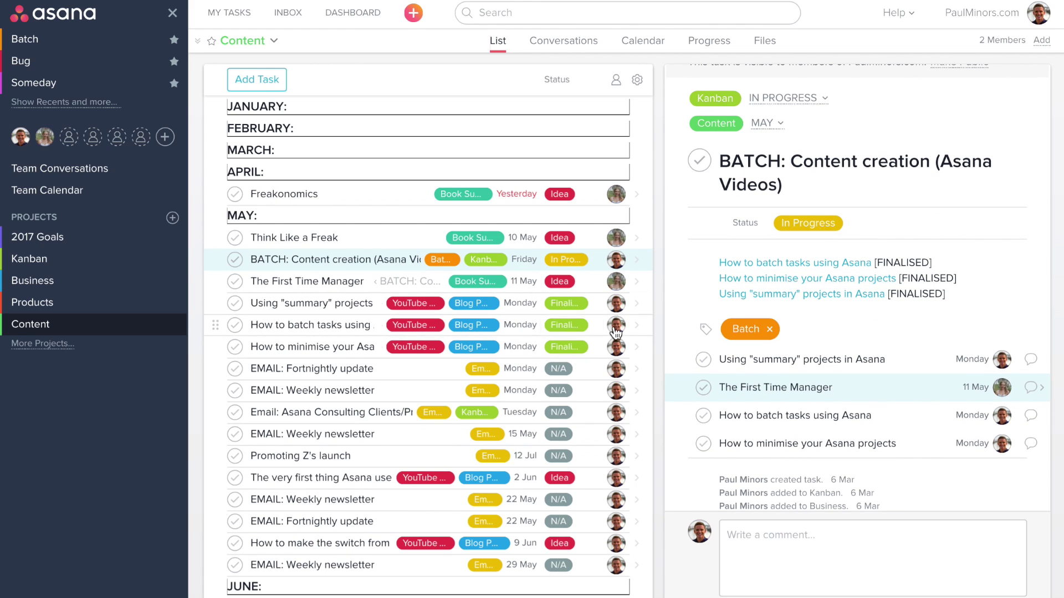
click(807, 223)
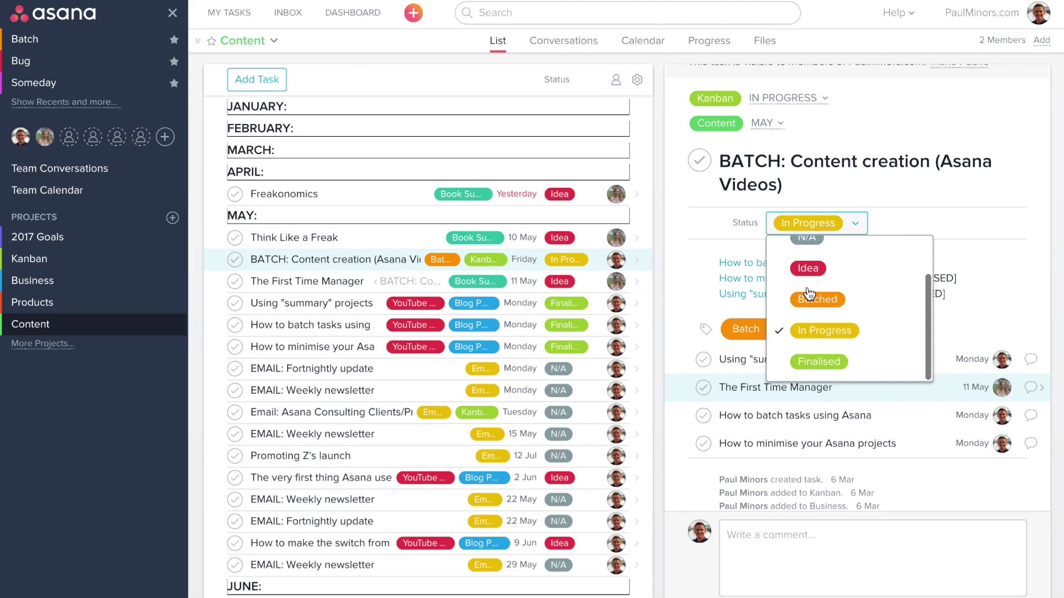
click(819, 361)
scroll(1034, 251, up, 1)
scroll(1034, 251, up, 1)
scroll(1034, 251, up, 1)
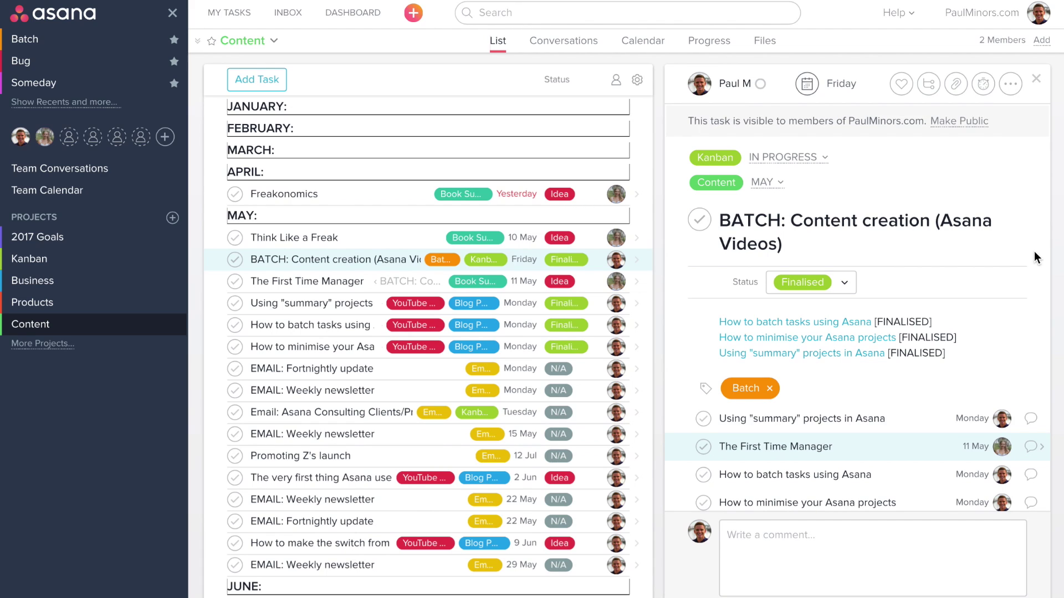